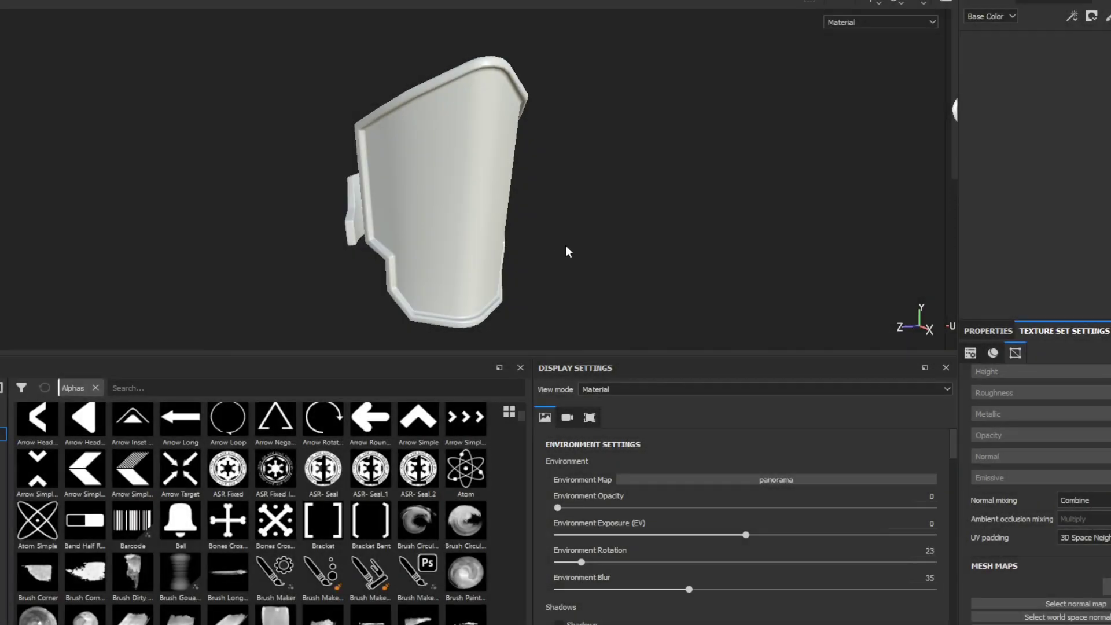
{"action": "left_click_drag", "start_coordinate": [644, 255], "coordinate": [559, 208], "text": "alt"}
{"action": "left_click_drag", "start_coordinate": [422, 185], "coordinate": [528, 217], "text": "alt"}
{"action": "left_click_drag", "start_coordinate": [449, 218], "coordinate": [393, 215], "text": "alt"}
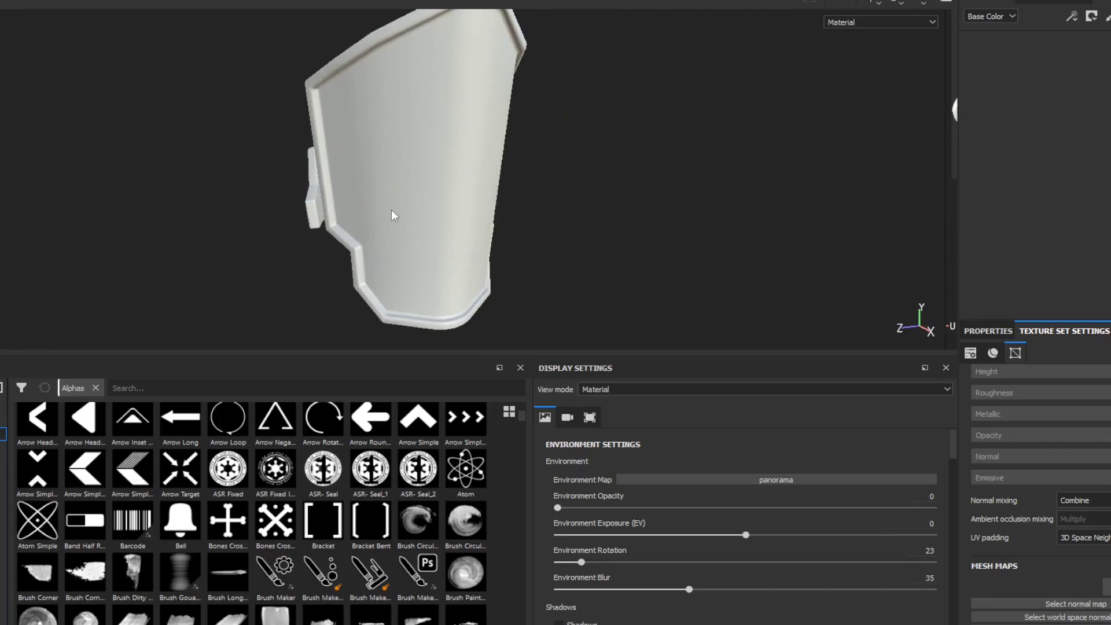
{"action": "left_click_drag", "start_coordinate": [635, 220], "coordinate": [539, 214], "text": "alt"}
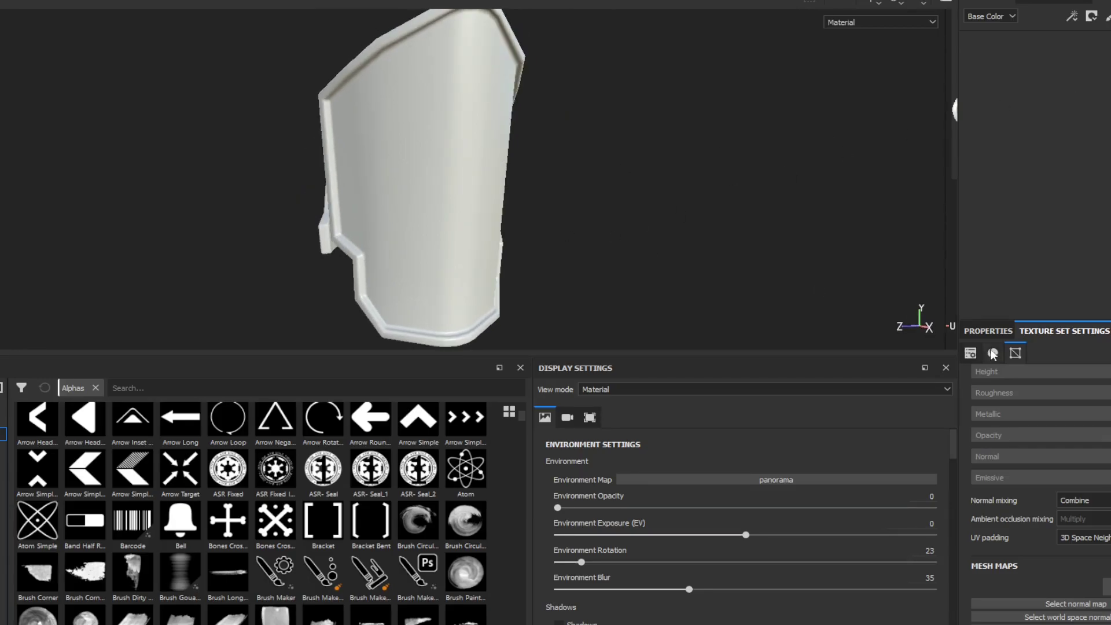
Step: Bake the normal, world space normal, ambient occlusion, curvature, position and thickness maps with Average Normals turned off
{"action": "left_click", "coordinate": [1106, 586]}
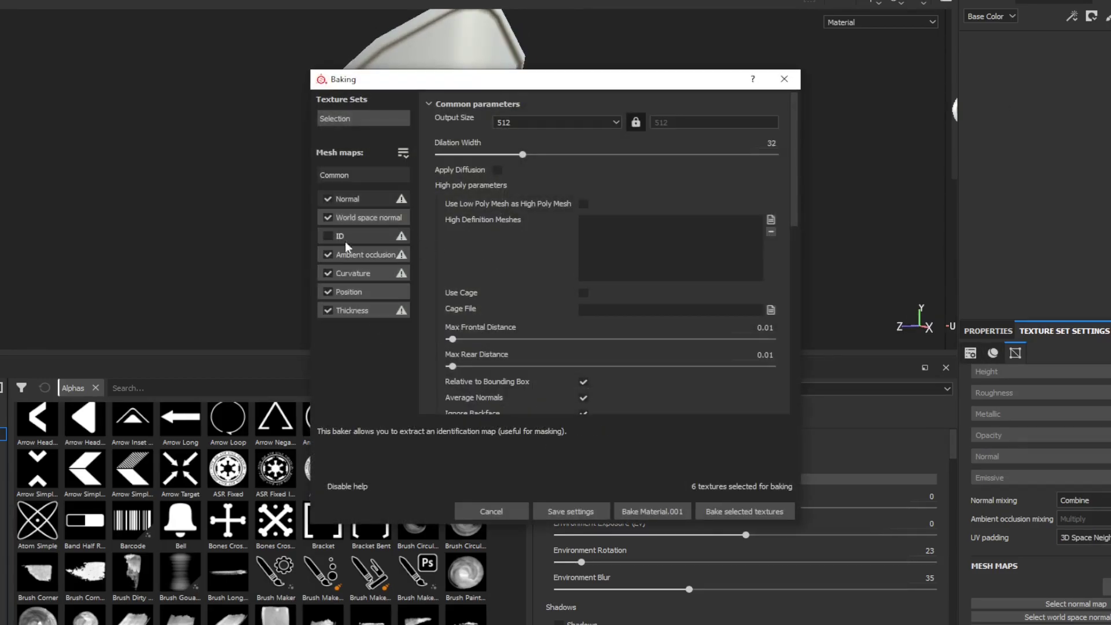
{"action": "scroll", "coordinate": [596, 347], "scroll_direction": "down", "scroll_amount": 3}
{"action": "left_click", "coordinate": [583, 318]}
{"action": "scroll", "coordinate": [658, 324], "scroll_direction": "down", "scroll_amount": 4}
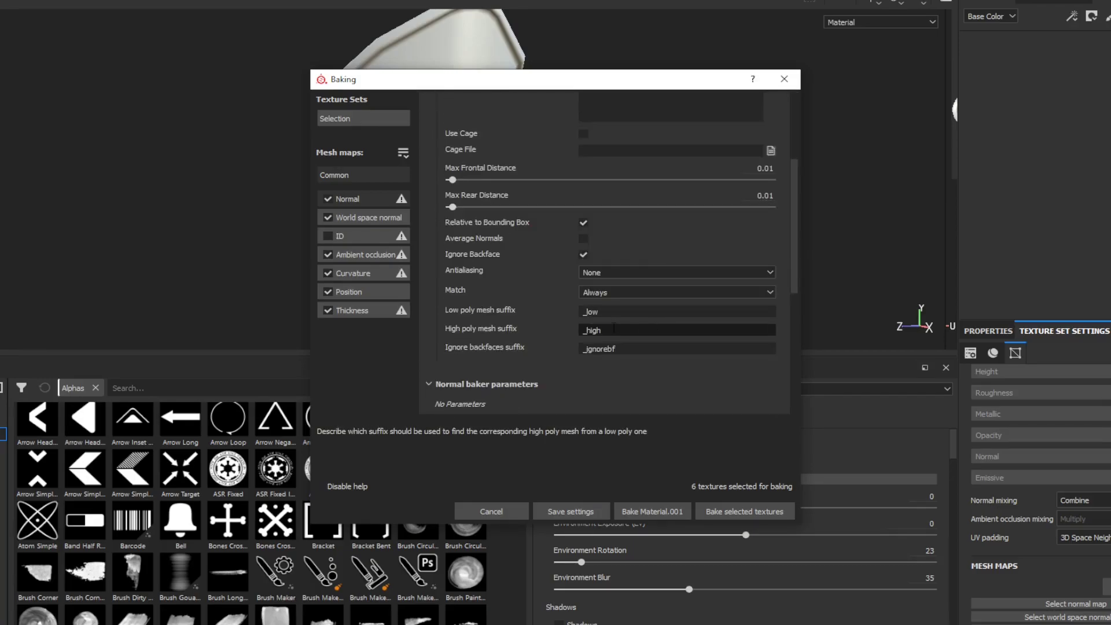
{"action": "scroll", "coordinate": [616, 278], "scroll_direction": "up", "scroll_amount": 1}
{"action": "left_click", "coordinate": [617, 231]}
{"action": "left_click", "coordinate": [638, 264]}
{"action": "left_click", "coordinate": [739, 512]}
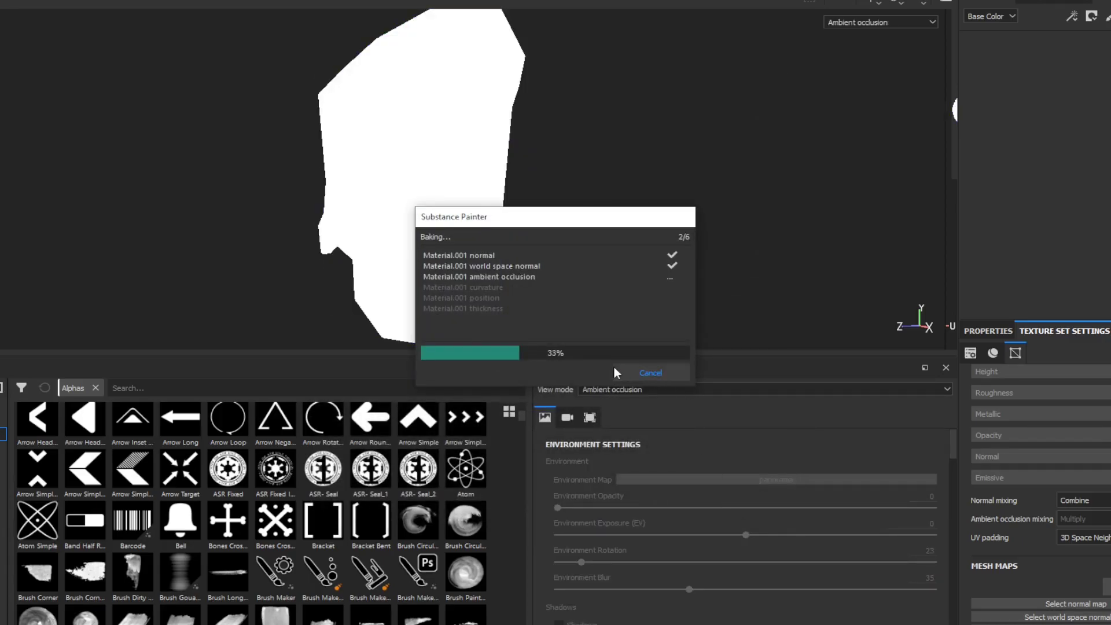
{"action": "left_click", "coordinate": [645, 369]}
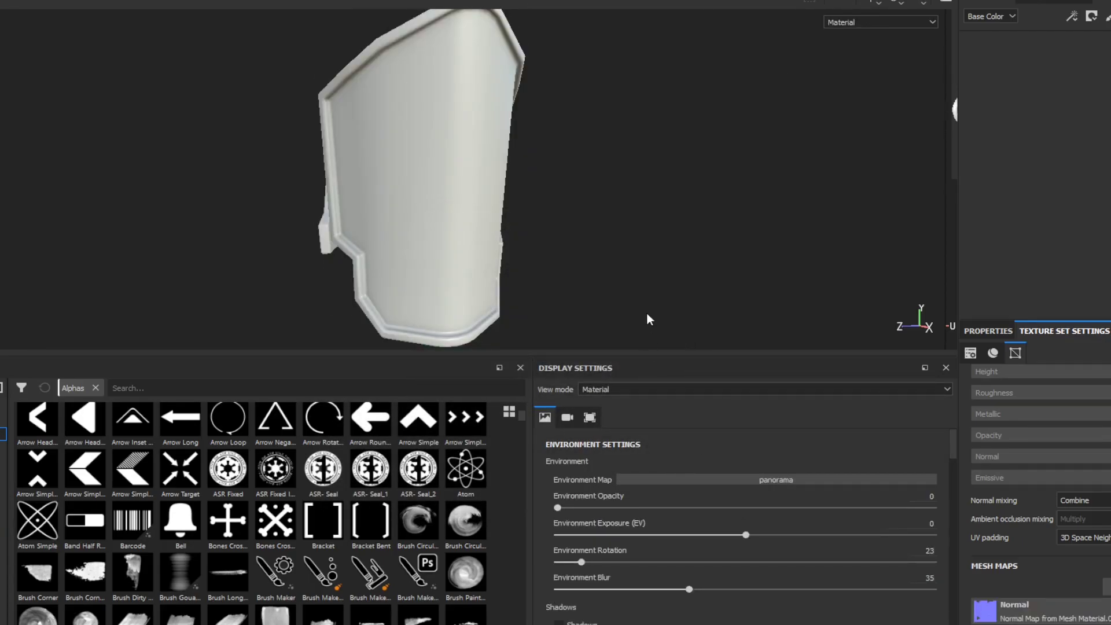
Step: Apply the _Dark Metal NEW smart material to the armour plate, and replace it with _Dark Metal NEW_1
{"action": "left_click_drag", "start_coordinate": [512, 170], "coordinate": [498, 176], "text": "alt"}
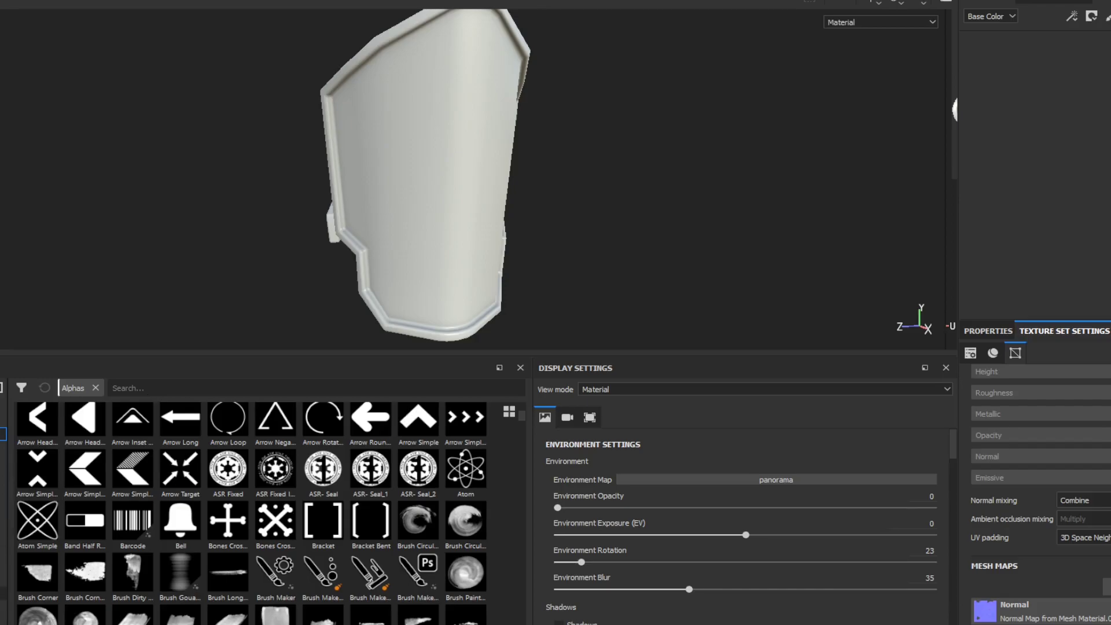
{"action": "left_click", "coordinate": [3, 579]}
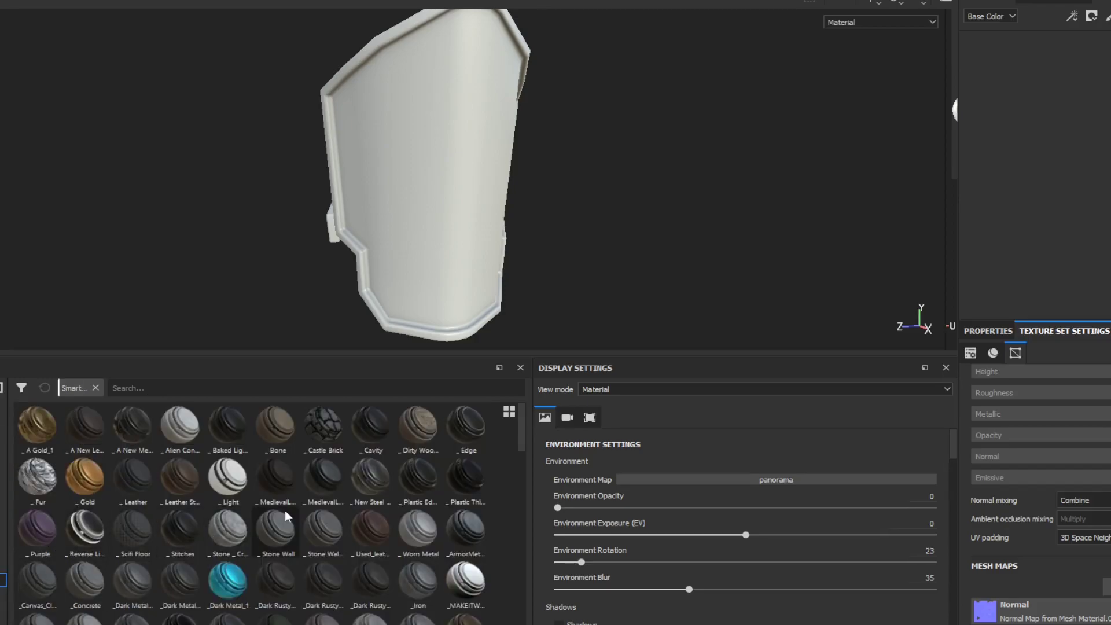
{"action": "left_click_drag", "start_coordinate": [133, 581], "coordinate": [596, 173]}
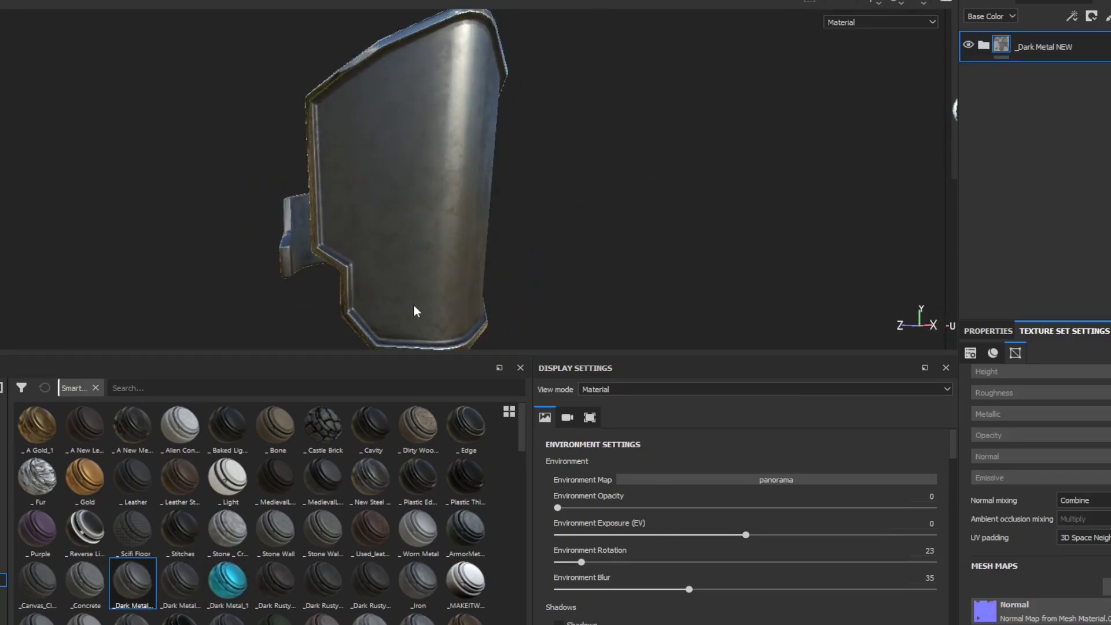
{"action": "left_click", "coordinate": [181, 581]}
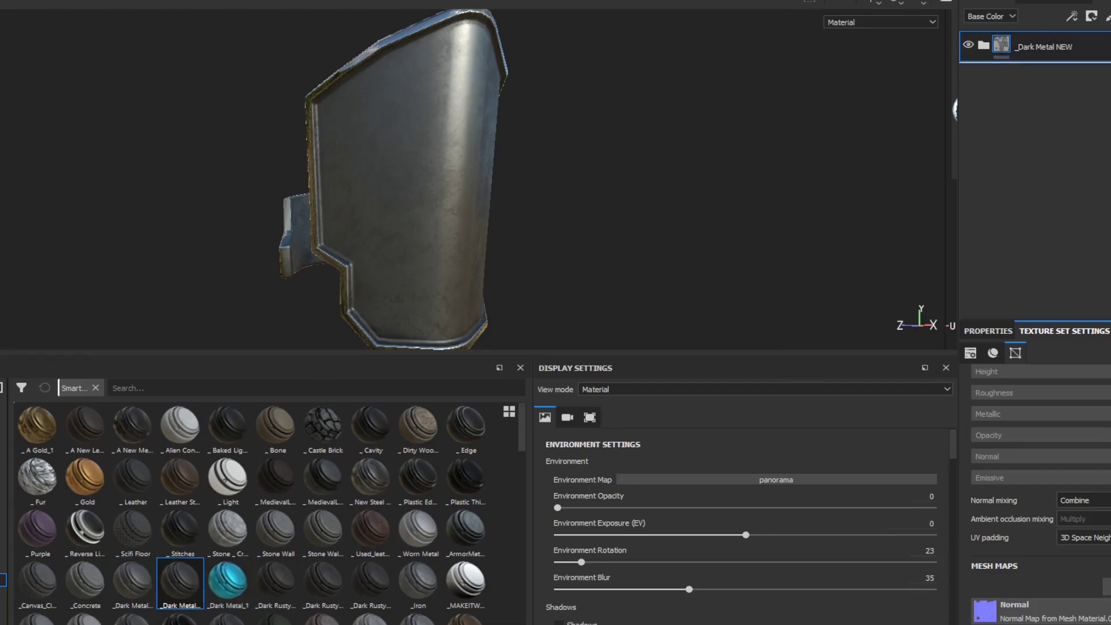
{"action": "left_click_drag", "start_coordinate": [1082, 128], "coordinate": [1050, 46]}
{"action": "mouse_move", "coordinate": [490, 247]}
{"action": "left_mouse_down", "text": "alt"}
{"action": "mouse_move", "coordinate": [491, 257]}
{"action": "mouse_move", "coordinate": [473, 240]}
{"action": "left_mouse_up", "text": "alt"}
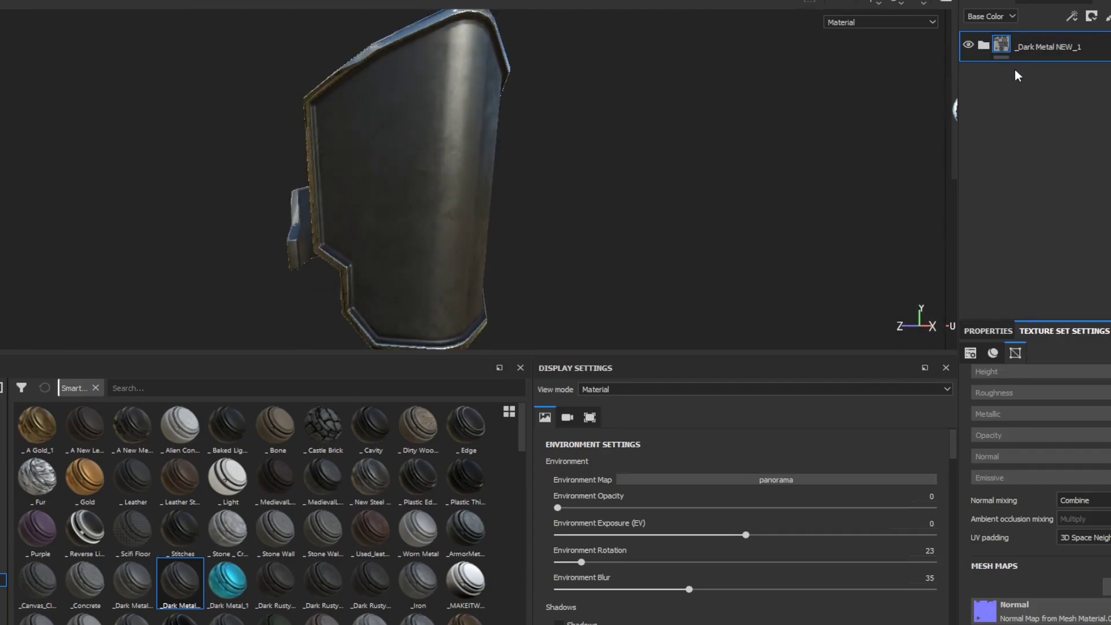
Step: Add a fill layer above the dark metal material and give it a black mask
{"action": "left_click", "coordinate": [1091, 16]}
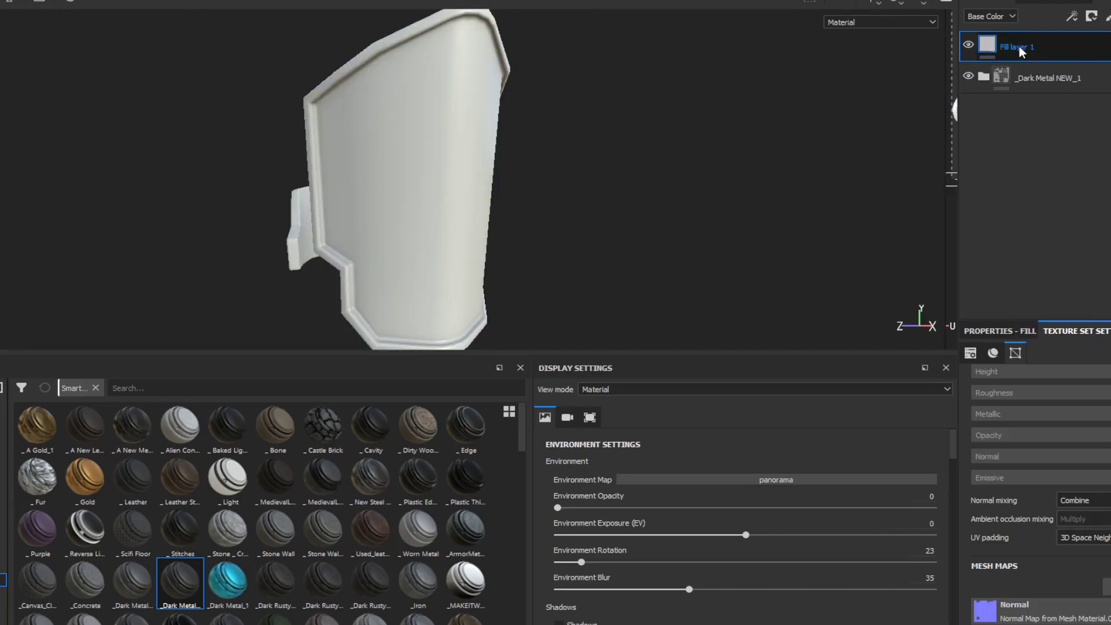
{"action": "right_click", "coordinate": [1018, 47]}
{"action": "left_click", "coordinate": [1074, 71]}
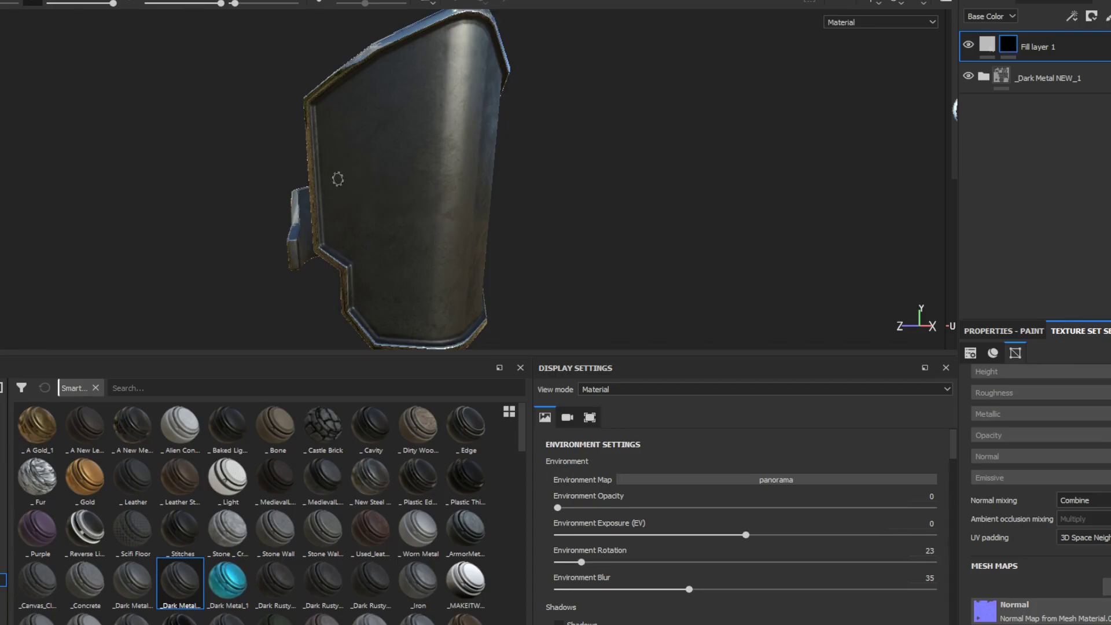
Step: Paint four short strokes around the plate's front face in the fill layer's mask, redoing the lower one on the far side
{"action": "left_click_drag", "start_coordinate": [338, 179], "coordinate": [380, 269]}
{"action": "mouse_move", "coordinate": [351, 116]}
{"action": "left_mouse_down"}
{"action": "mouse_move", "coordinate": [430, 86]}
{"action": "mouse_move", "coordinate": [489, 143]}
{"action": "mouse_move", "coordinate": [405, 171]}
{"action": "left_mouse_up"}
{"action": "left_click_drag", "start_coordinate": [506, 185], "coordinate": [466, 221]}
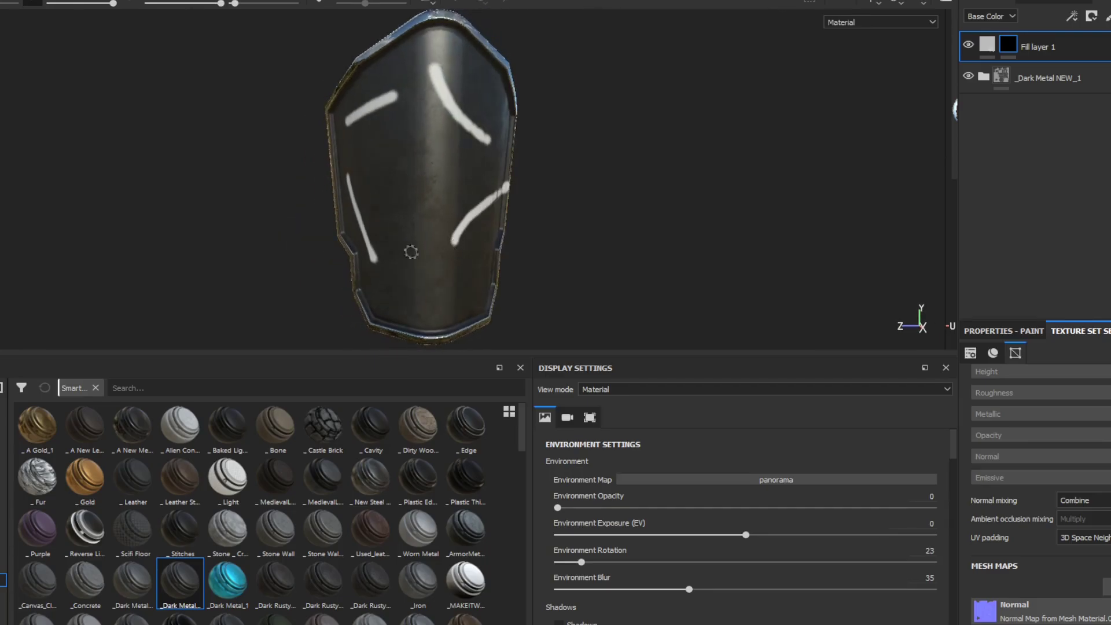
{"action": "left_click_drag", "start_coordinate": [410, 252], "coordinate": [378, 238], "text": "alt"}
{"action": "key", "text": "ctrl+z"}
{"action": "left_click_drag", "start_coordinate": [505, 188], "coordinate": [466, 231]}
{"action": "mouse_move", "coordinate": [457, 246]}
{"action": "left_mouse_down", "text": "alt"}
{"action": "mouse_move", "coordinate": [488, 244]}
{"action": "mouse_move", "coordinate": [470, 237]}
{"action": "left_mouse_up", "text": "alt"}
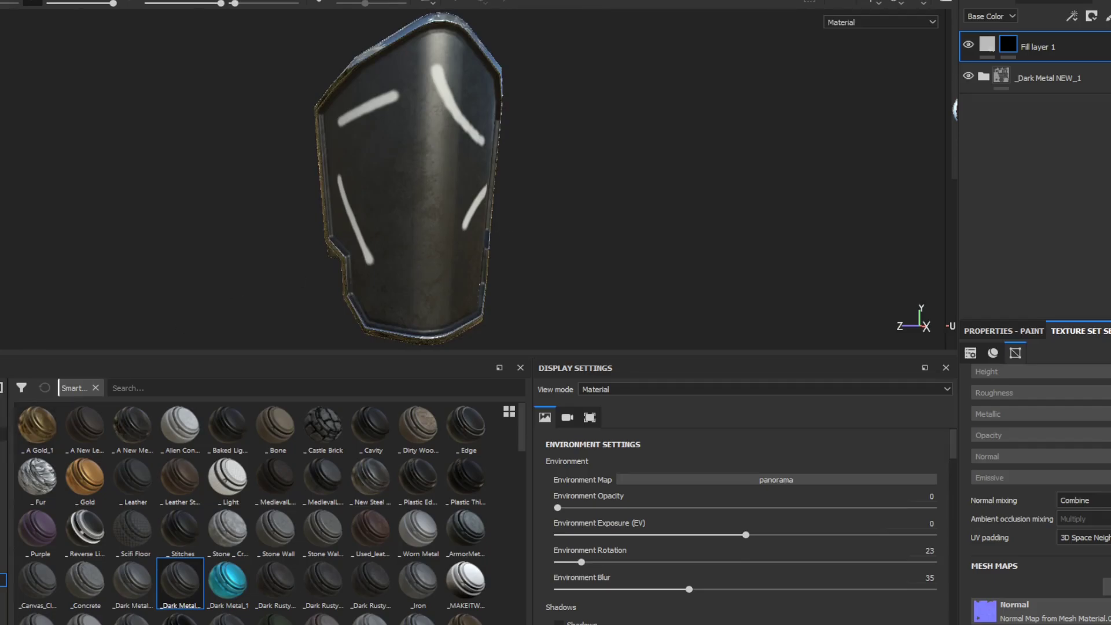
Step: Choose the griffin alpha, enlarge the brush and stamp the emblem once between the strokes on the plate's front face
{"action": "left_click", "coordinate": [3, 433]}
{"action": "scroll", "coordinate": [279, 456], "scroll_direction": "down", "scroll_amount": 3}
{"action": "scroll", "coordinate": [270, 463], "scroll_direction": "up", "scroll_amount": 3}
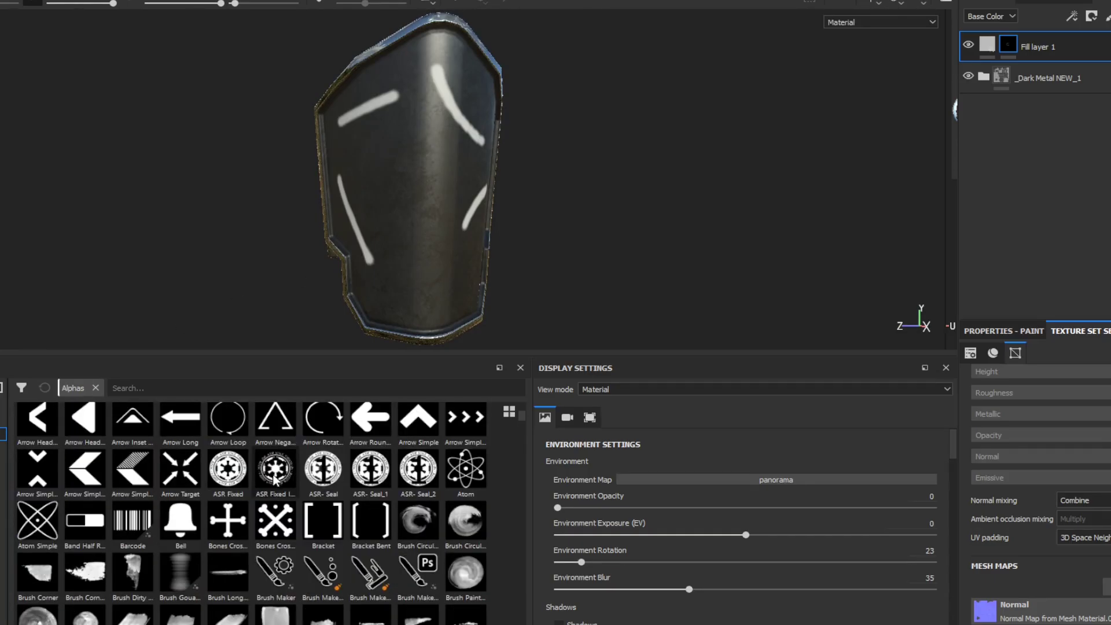
{"action": "left_click", "coordinate": [85, 427]}
{"action": "scroll", "coordinate": [428, 203], "scroll_direction": "up", "scroll_amount": 3}
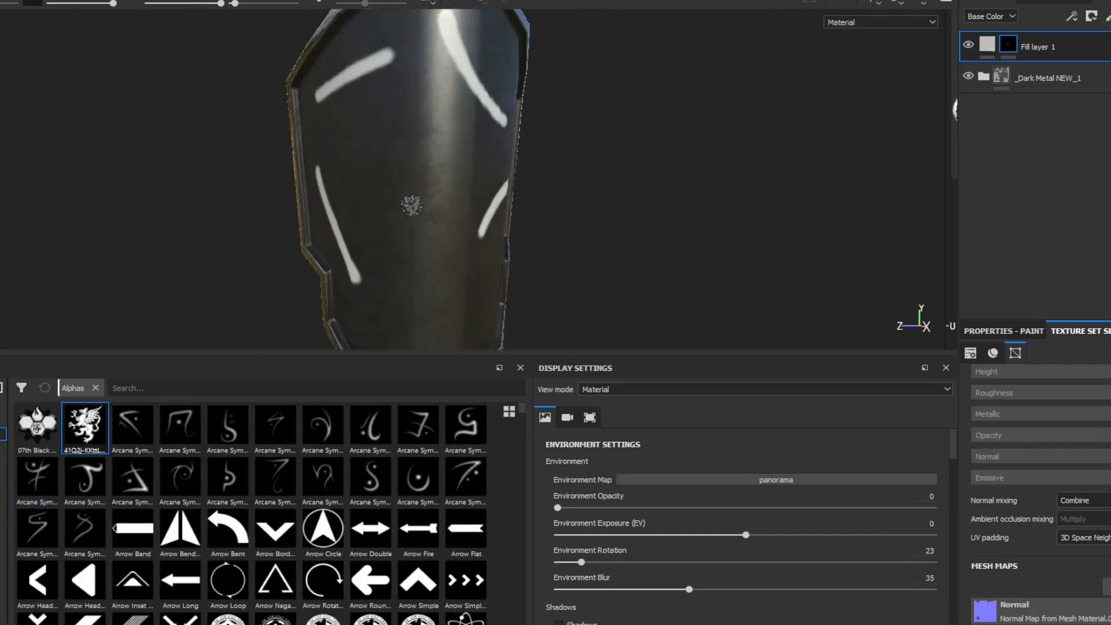
{"action": "key", "text": "bracketright"}
{"action": "key", "text": "bracketright"}
{"action": "key", "text": "bracketright"}
{"action": "key", "text": "bracketright"}
{"action": "key", "text": "bracketright"}
{"action": "key", "text": "bracketright"}
{"action": "key", "text": "bracketright"}
{"action": "key", "text": "bracketright"}
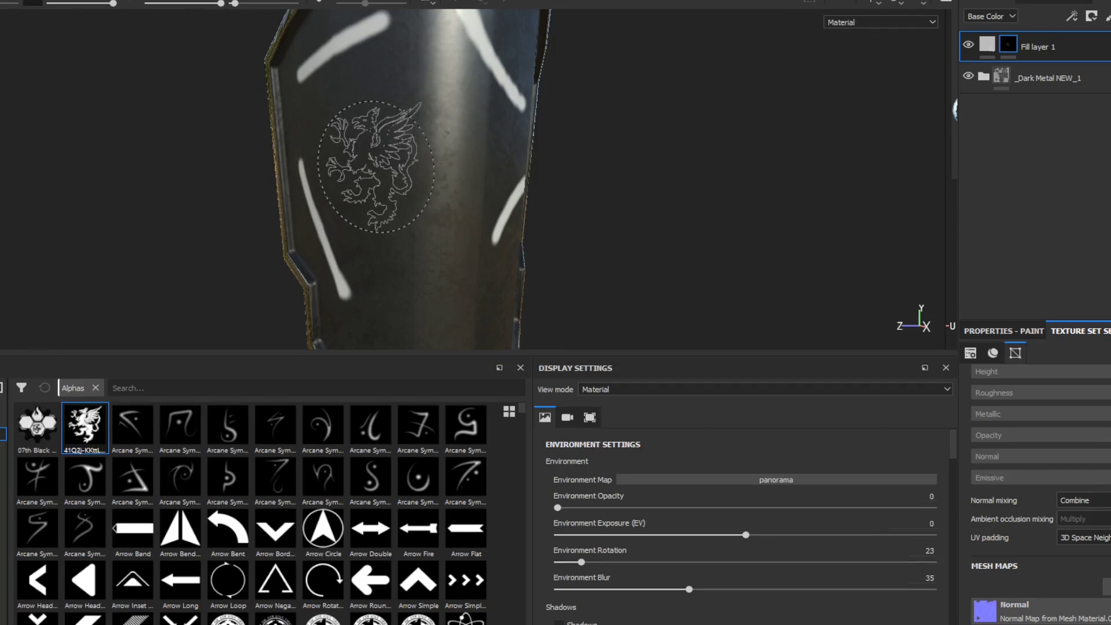
{"action": "left_click", "coordinate": [373, 159]}
{"action": "left_click_drag", "start_coordinate": [414, 184], "coordinate": [584, 165], "text": "alt"}
{"action": "scroll", "coordinate": [576, 191], "scroll_direction": "down", "scroll_amount": 3}
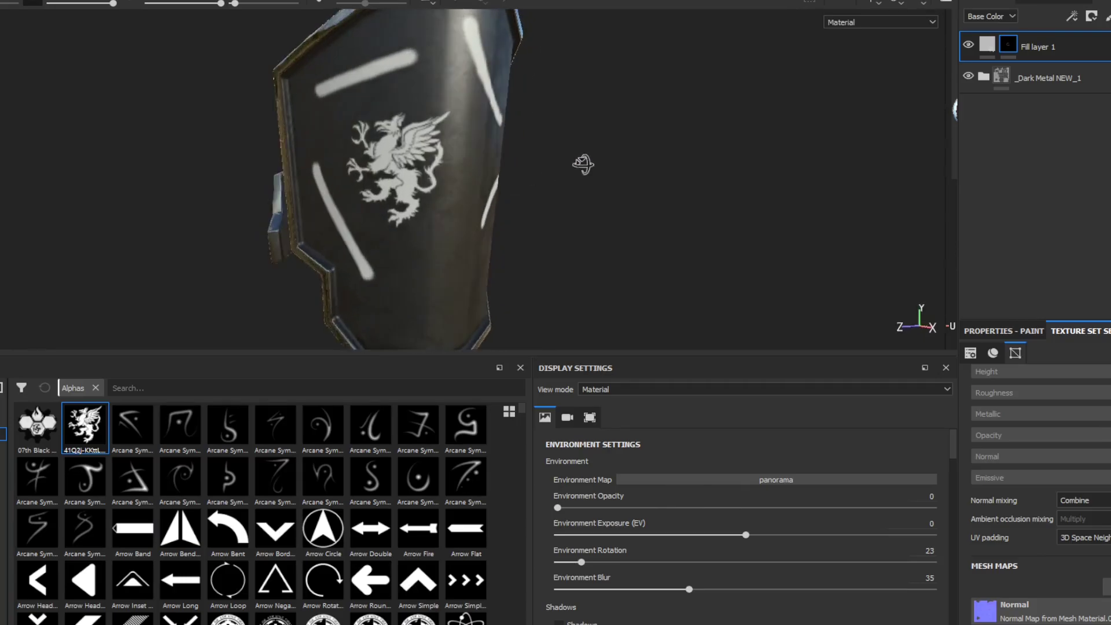
Step: Leave only the height channel active on Fill layer 1 and lower its height value to engrave the strokes and emblem
{"action": "left_click", "coordinate": [986, 45]}
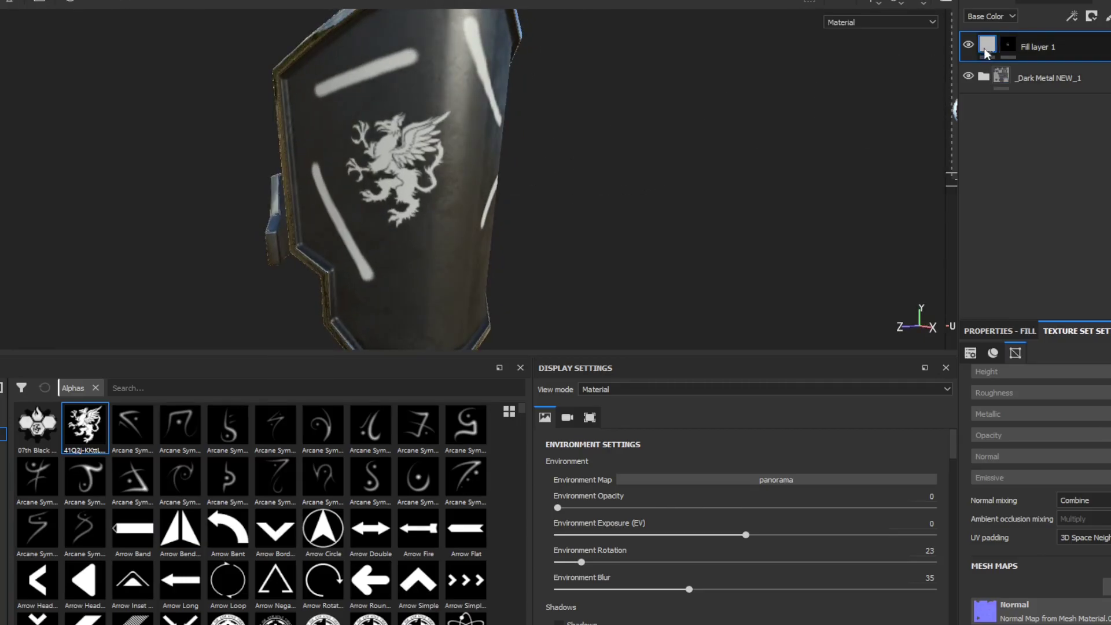
{"action": "left_click", "coordinate": [1009, 328]}
{"action": "scroll", "coordinate": [1016, 469], "scroll_direction": "down", "scroll_amount": 2}
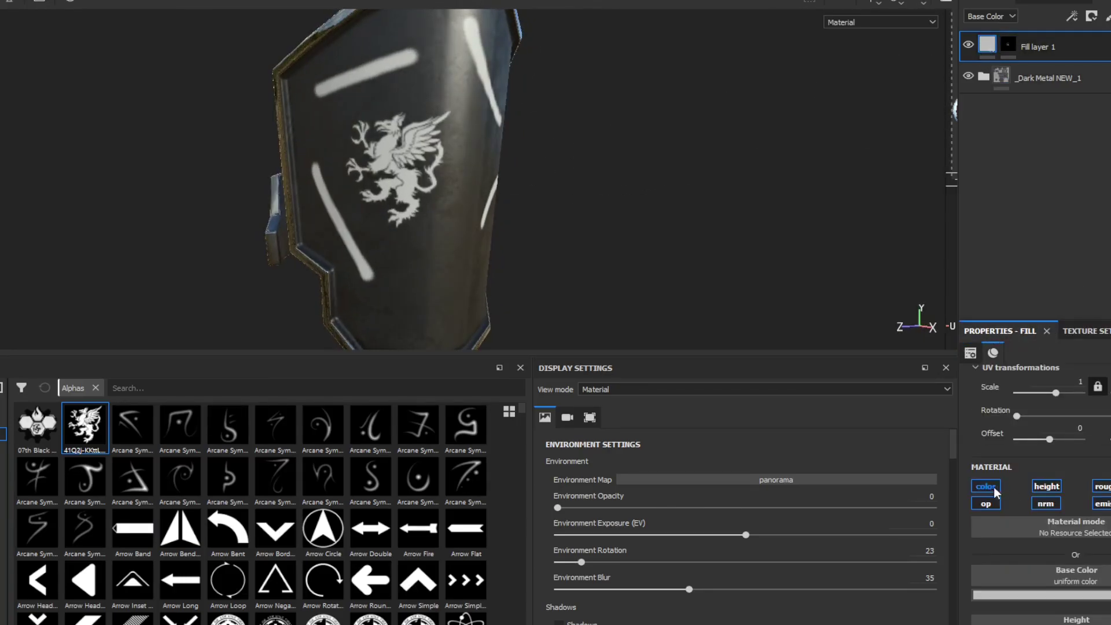
{"action": "left_click", "coordinate": [986, 487]}
{"action": "left_click", "coordinate": [1102, 504]}
{"action": "left_click", "coordinate": [1102, 486]}
{"action": "left_click", "coordinate": [1046, 503]}
{"action": "scroll", "coordinate": [1041, 492], "scroll_direction": "down", "scroll_amount": 1}
{"action": "left_click_drag", "start_coordinate": [1068, 565], "coordinate": [1015, 566]}
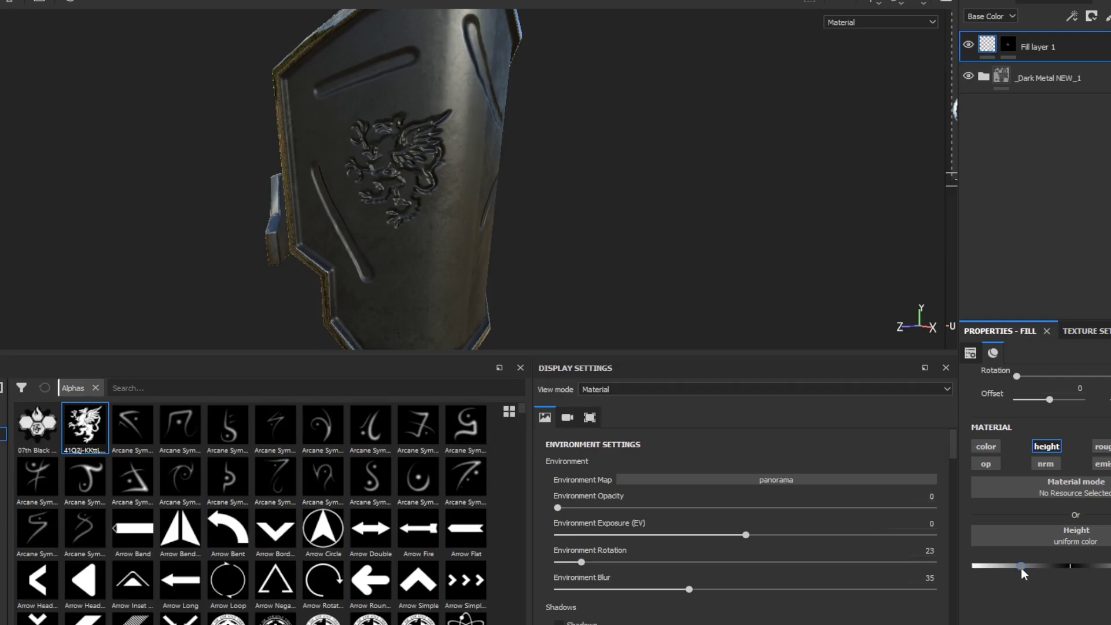
Step: Examine the engraved griffin emblem and grooves on the plate up close from several angles
{"action": "left_click_drag", "start_coordinate": [373, 260], "coordinate": [360, 235], "text": "alt"}
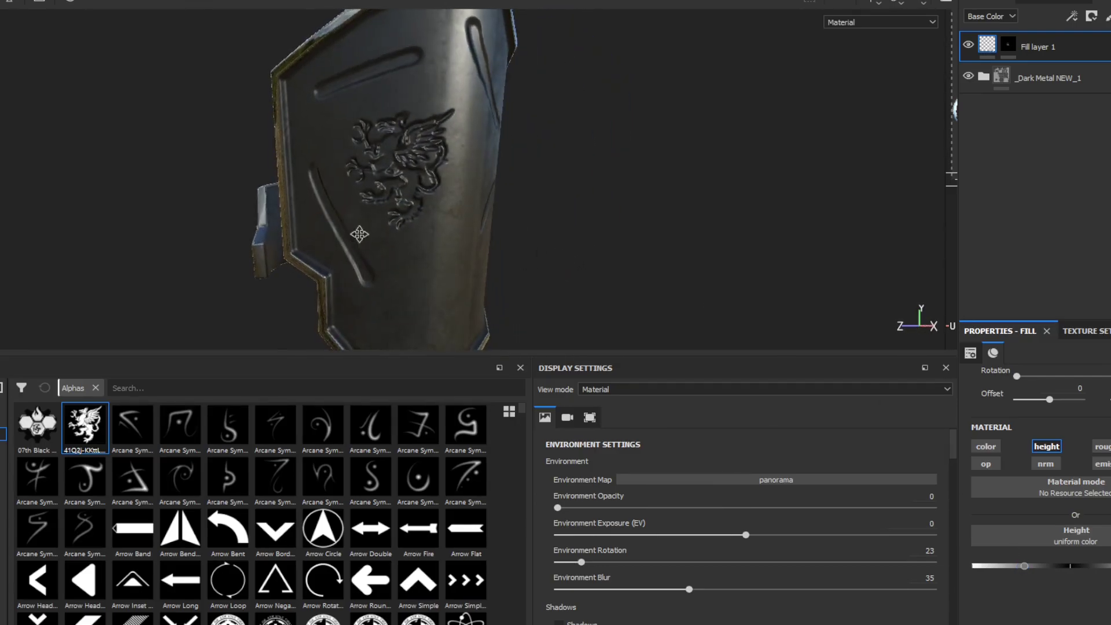
{"action": "right_click_drag", "start_coordinate": [359, 236], "coordinate": [488, 237], "text": "alt"}
{"action": "left_click_drag", "start_coordinate": [489, 241], "coordinate": [380, 164], "text": "alt"}
{"action": "left_click_drag", "start_coordinate": [511, 270], "coordinate": [458, 234], "text": "alt"}
{"action": "key", "text": "alt"}
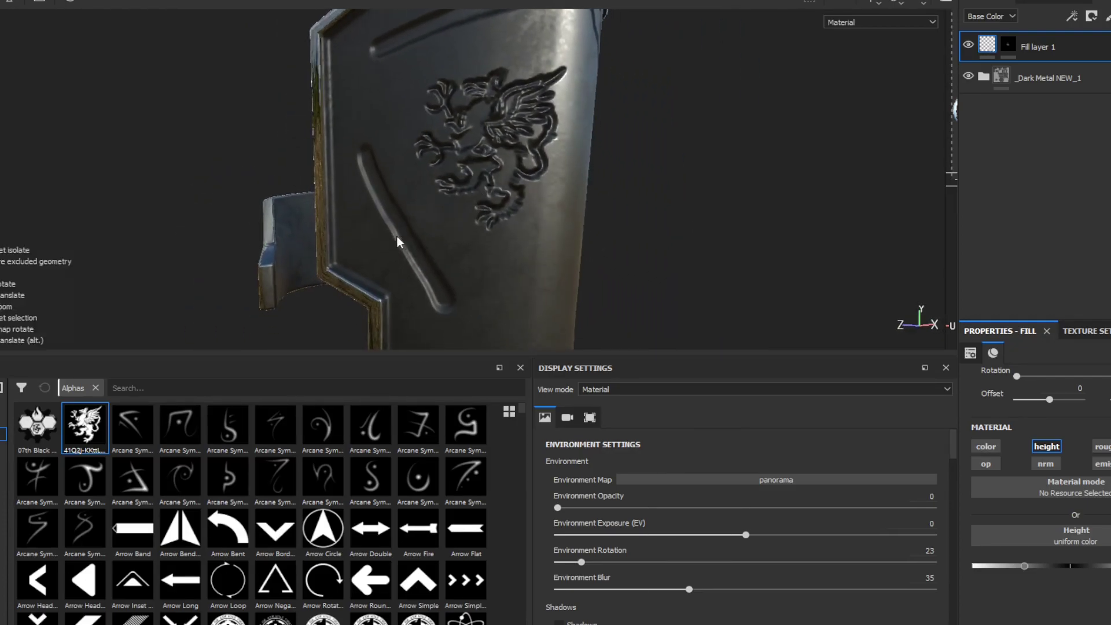
{"action": "scroll", "coordinate": [487, 209], "scroll_direction": "up", "scroll_amount": 4}
{"action": "left_click_drag", "start_coordinate": [465, 217], "coordinate": [515, 256], "text": "alt"}
{"action": "scroll", "coordinate": [489, 200], "scroll_direction": "down", "scroll_amount": 5}
{"action": "scroll", "coordinate": [486, 200], "scroll_direction": "up", "scroll_amount": 2}
{"action": "scroll", "coordinate": [493, 207], "scroll_direction": "down", "scroll_amount": 2}
{"action": "scroll", "coordinate": [497, 215], "scroll_direction": "up", "scroll_amount": 3}
{"action": "left_click_drag", "start_coordinate": [498, 215], "coordinate": [476, 191], "text": "alt"}
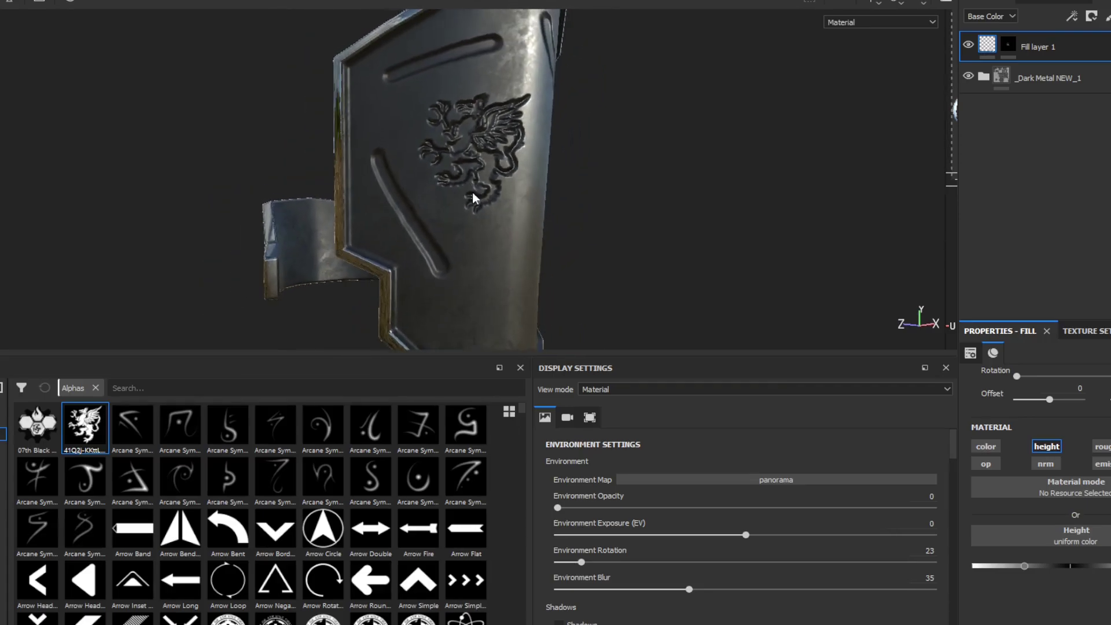
Step: Inspect the engraved details on the plate's UV islands in the 2D view, and return to the full 3D view
{"action": "left_click_drag", "start_coordinate": [950, 194], "coordinate": [347, 190]}
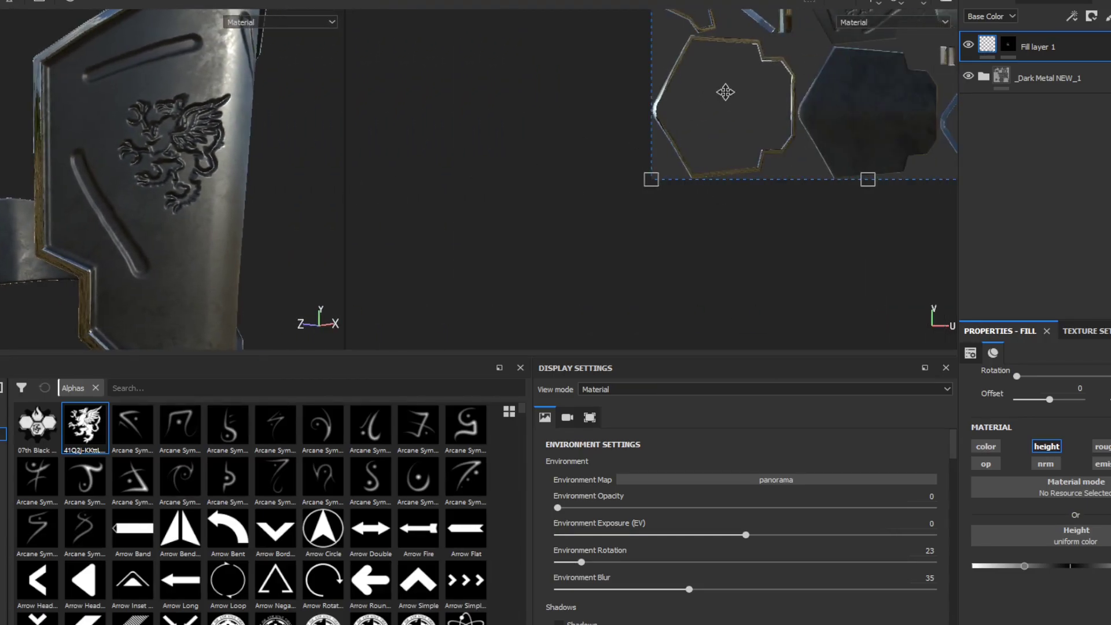
{"action": "scroll", "coordinate": [767, 114], "scroll_direction": "up", "scroll_amount": 3}
{"action": "middle_click_drag", "start_coordinate": [810, 106], "coordinate": [513, 177], "text": "alt"}
{"action": "middle_click_drag", "start_coordinate": [728, 144], "coordinate": [629, 199], "text": "alt"}
{"action": "scroll", "coordinate": [582, 124], "scroll_direction": "up", "scroll_amount": 5}
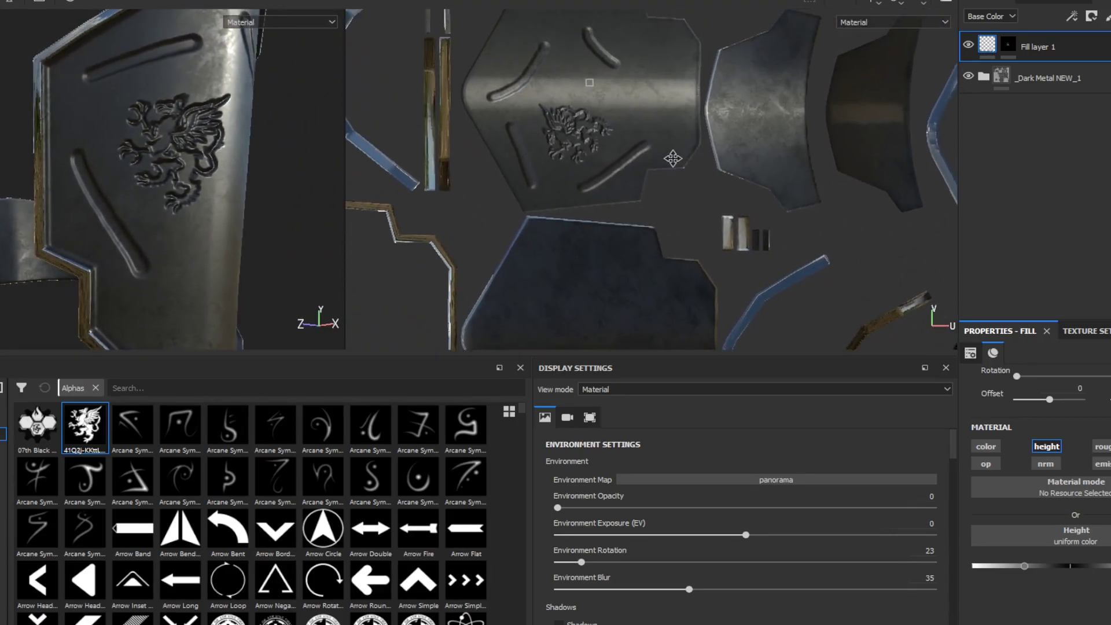
{"action": "scroll", "coordinate": [627, 201], "scroll_direction": "up", "scroll_amount": 1}
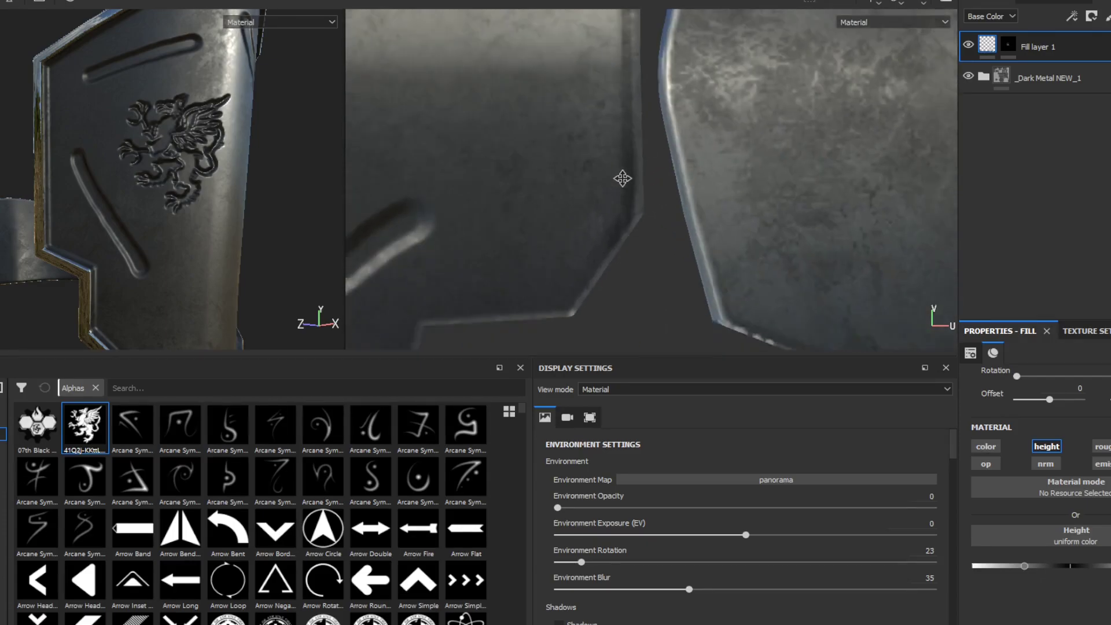
{"action": "scroll", "coordinate": [627, 201], "scroll_direction": "down", "scroll_amount": 5}
{"action": "left_click_drag", "start_coordinate": [344, 205], "coordinate": [945, 200]}
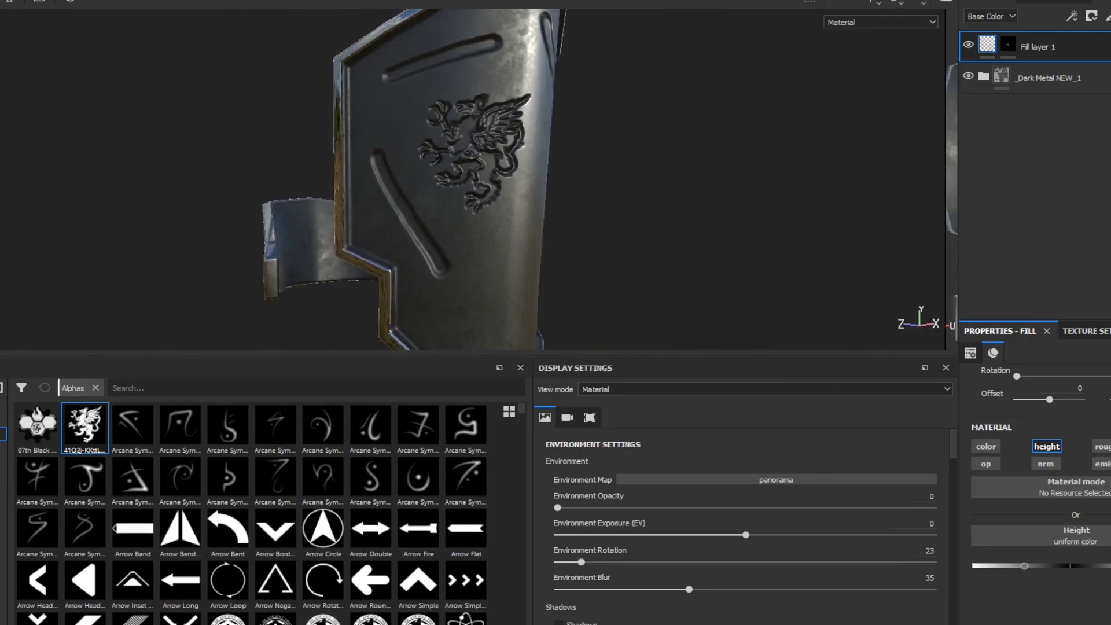
{"action": "scroll", "coordinate": [530, 210], "scroll_direction": "down", "scroll_amount": 2}
{"action": "left_click_drag", "start_coordinate": [531, 210], "coordinate": [510, 207], "text": "alt"}
{"action": "scroll", "coordinate": [499, 203], "scroll_direction": "up", "scroll_amount": 2}
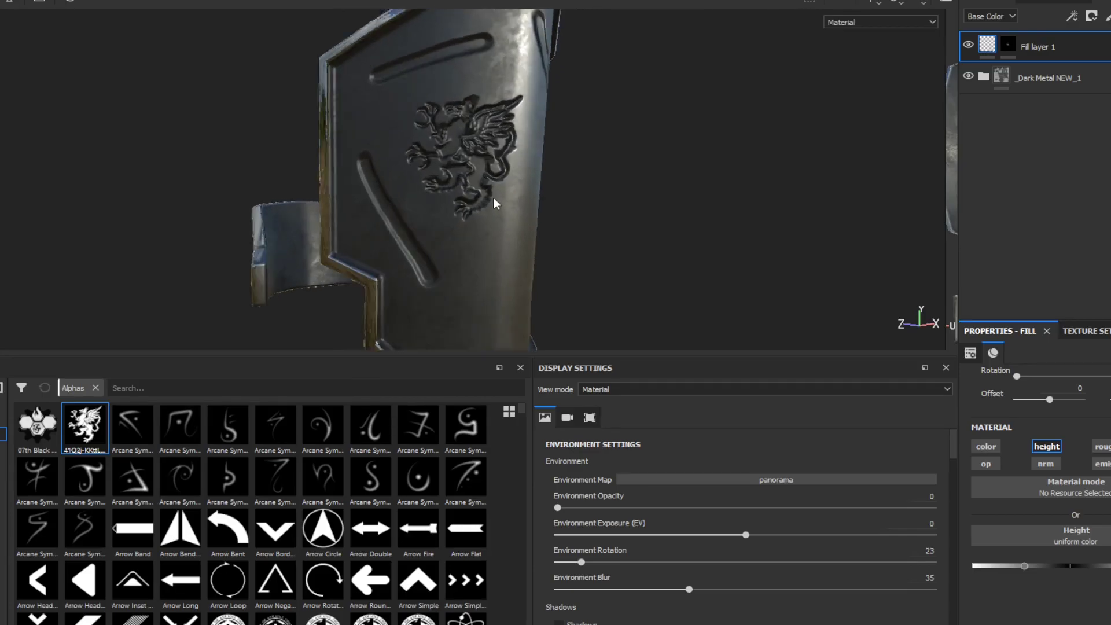
{"action": "middle_click_drag", "start_coordinate": [456, 167], "coordinate": [475, 210], "text": "alt"}
{"action": "scroll", "coordinate": [475, 209], "scroll_direction": "down", "scroll_amount": 2}
{"action": "mouse_move", "coordinate": [475, 209]}
{"action": "left_mouse_down", "text": "alt"}
{"action": "mouse_move", "coordinate": [389, 186]}
{"action": "mouse_move", "coordinate": [466, 197]}
{"action": "left_mouse_up", "text": "alt"}
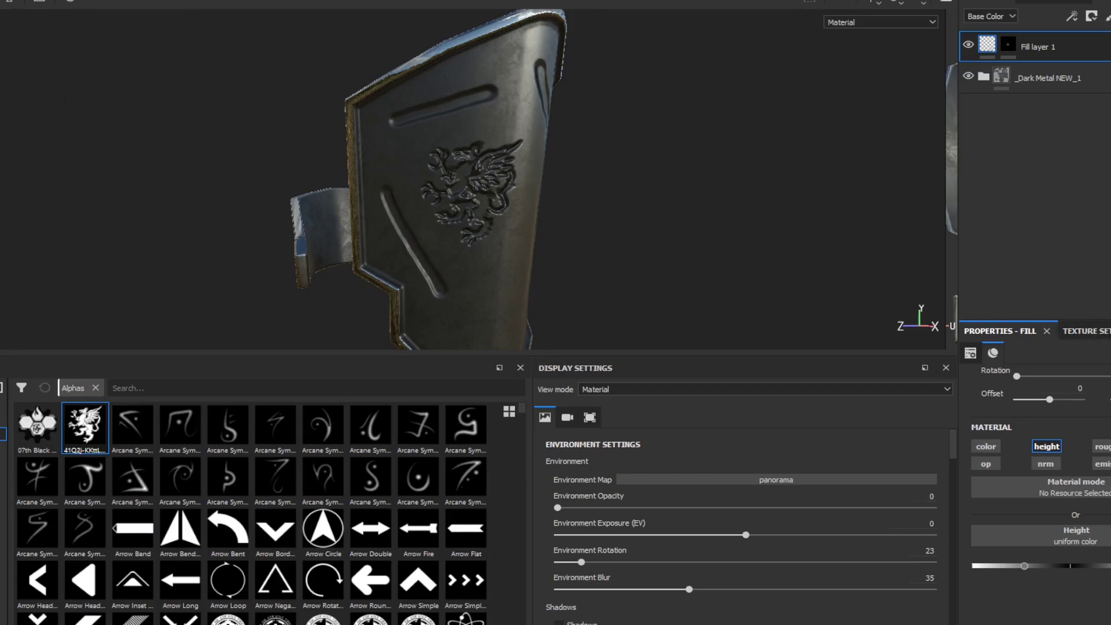
Step: Open the texture export for Material.001 and set its output template to A_SL_Default
{"action": "left_click", "coordinate": [1, 1]}
{"action": "left_click", "coordinate": [11, 211]}
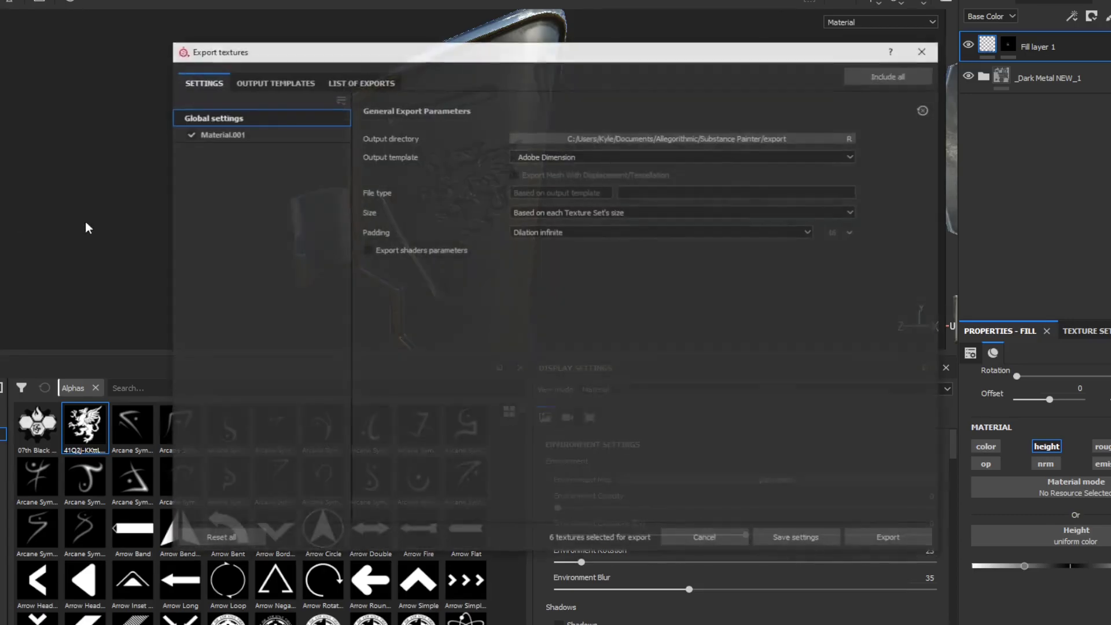
{"action": "left_click", "coordinate": [568, 157]}
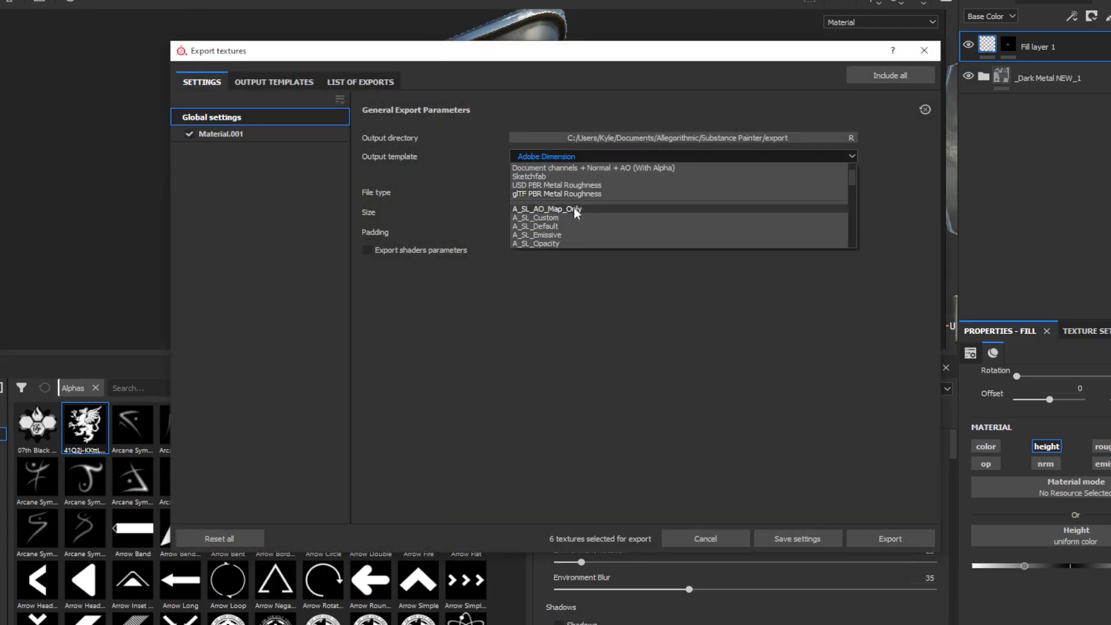
{"action": "left_click", "coordinate": [546, 227]}
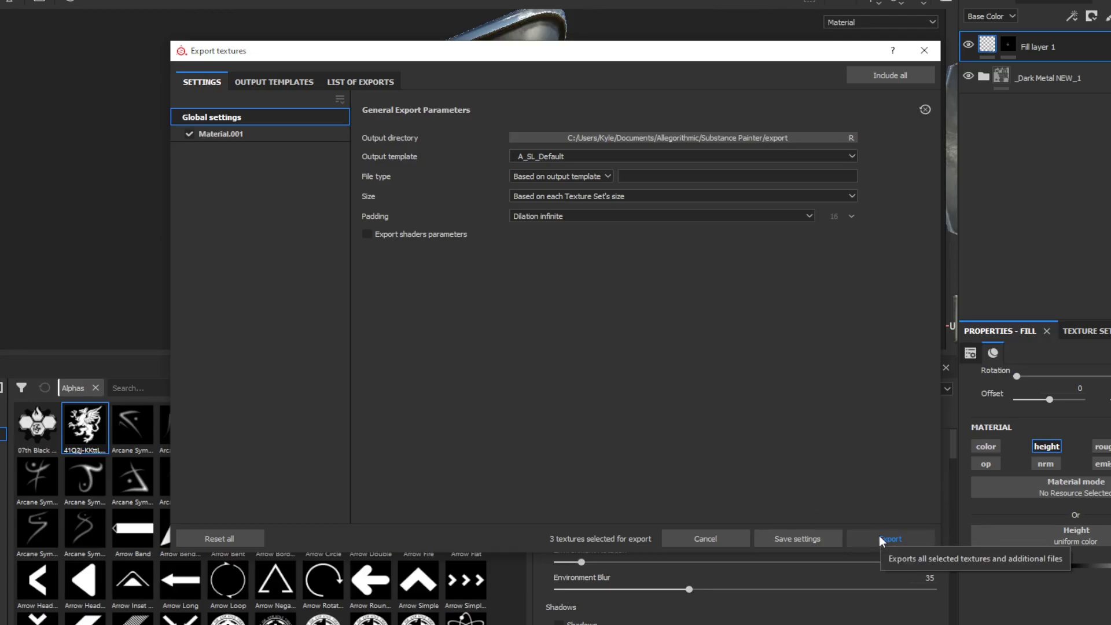
Step: Review which output maps the A_SL_Default export template contains, and return to the general export settings
{"action": "left_click", "coordinate": [259, 81]}
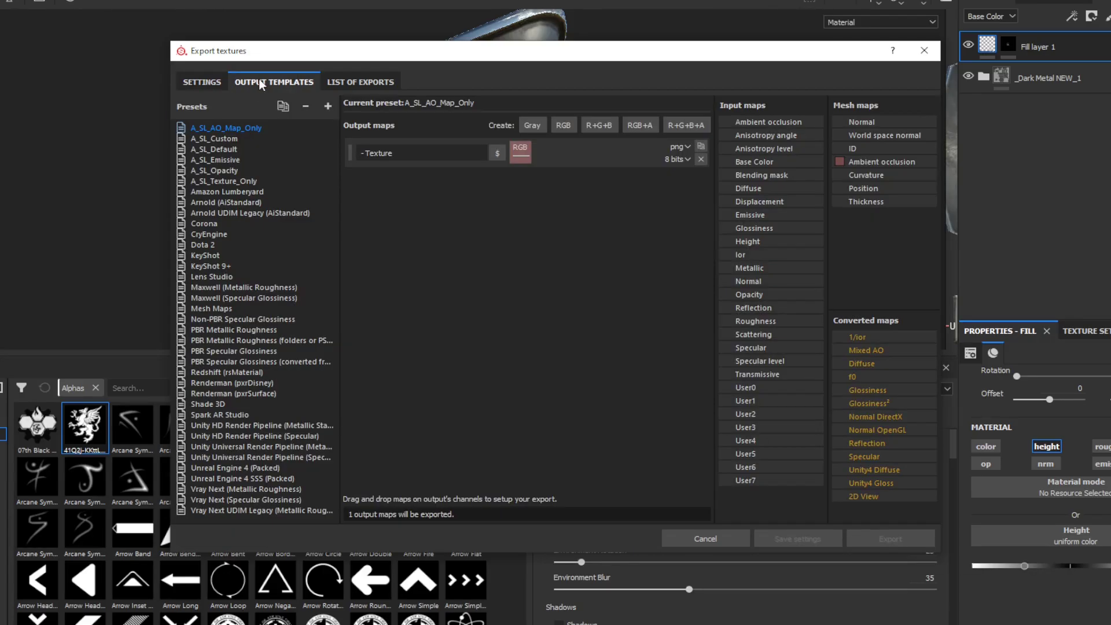
{"action": "left_click", "coordinate": [222, 149]}
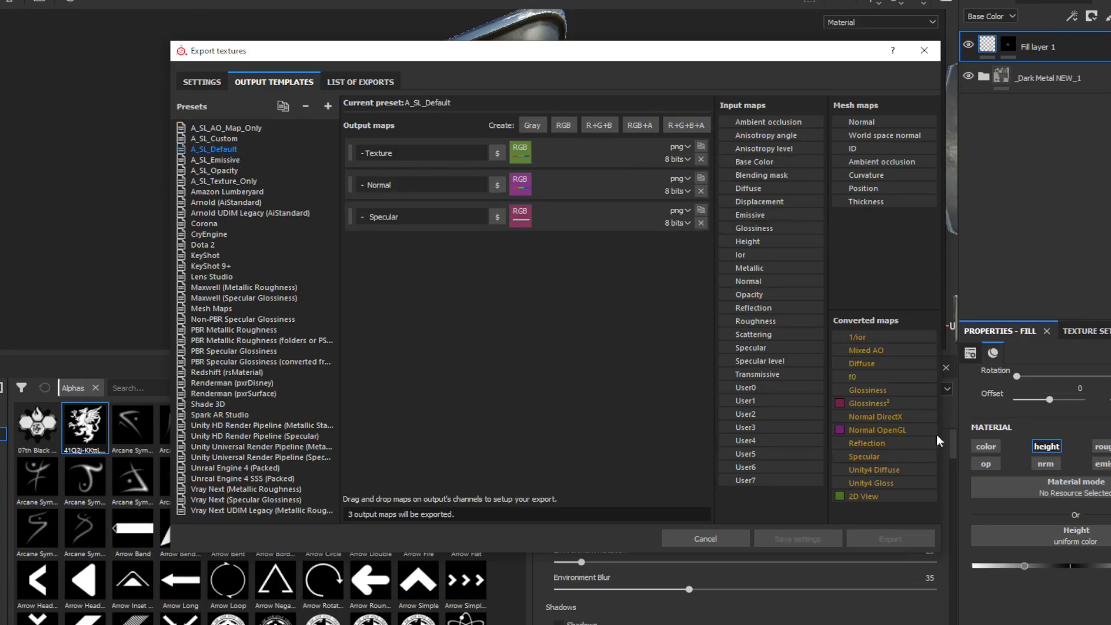
{"action": "left_click", "coordinate": [191, 83]}
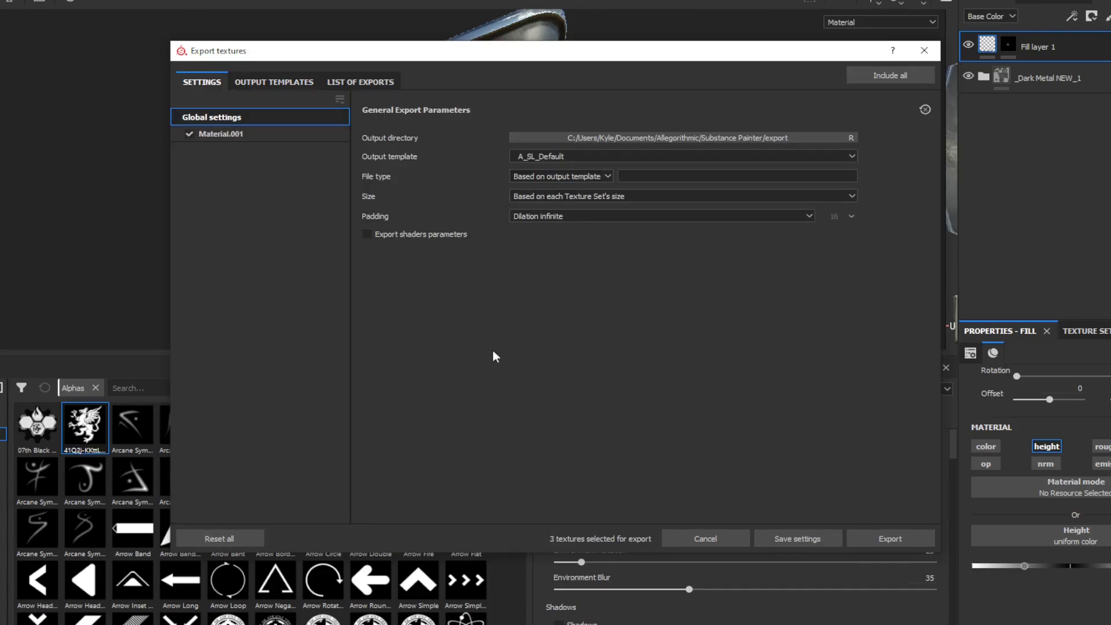
Step: Export the Material.001 textures, open their output directory and close the export window
{"action": "left_click", "coordinate": [881, 536]}
{"action": "left_click", "coordinate": [876, 76]}
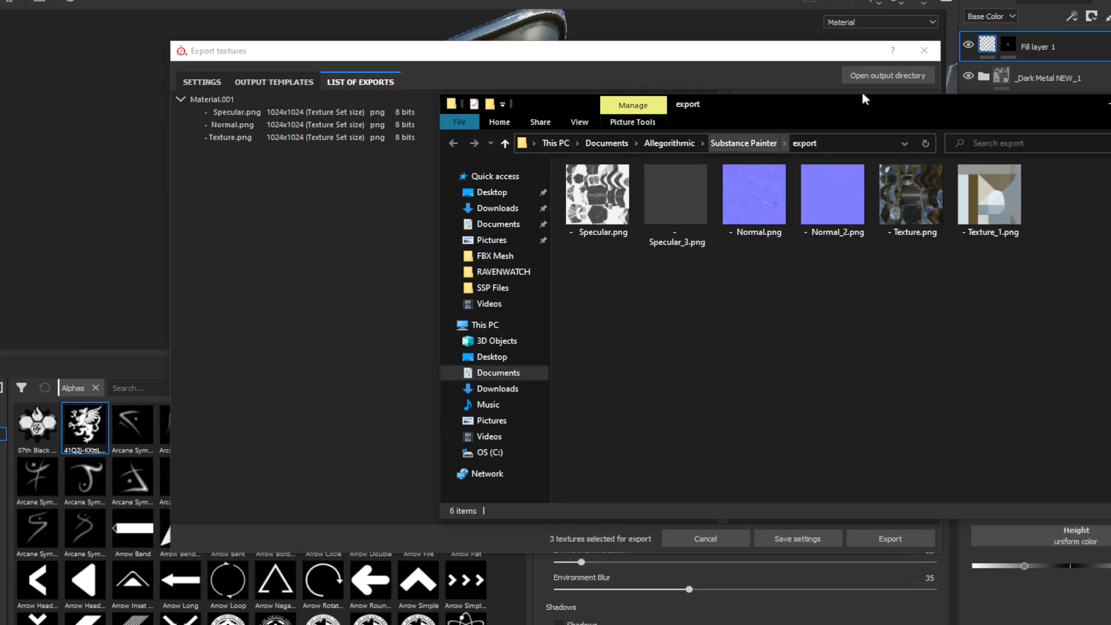
{"action": "left_click", "coordinate": [924, 50]}
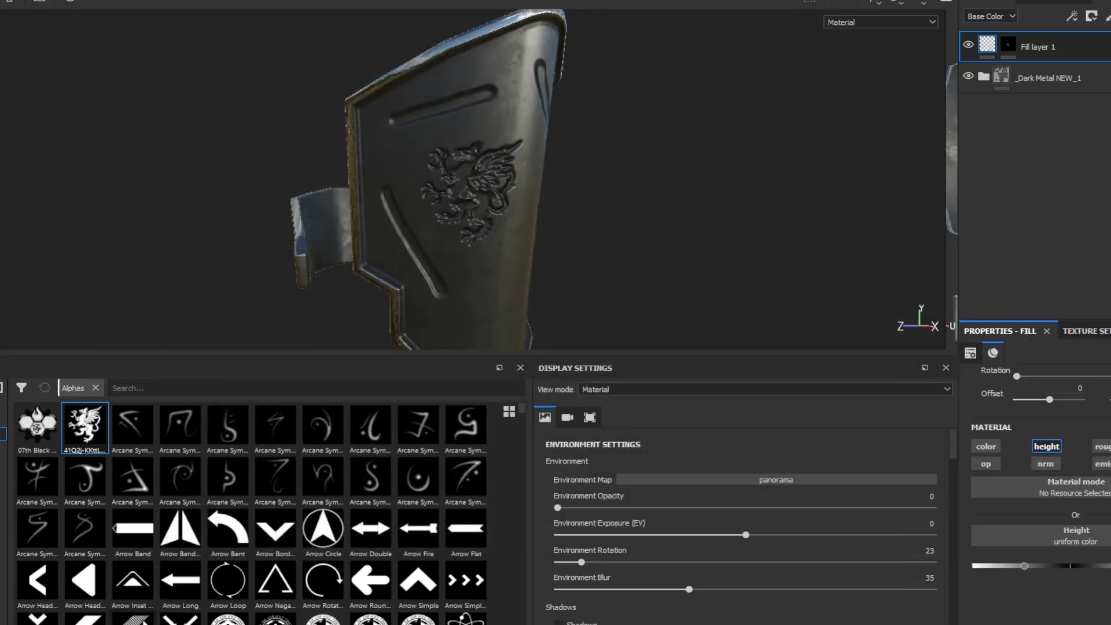
Step: Import the exported Normal.png from the export folder as a texture into the current session
{"action": "key", "text": "alt+Tab"}
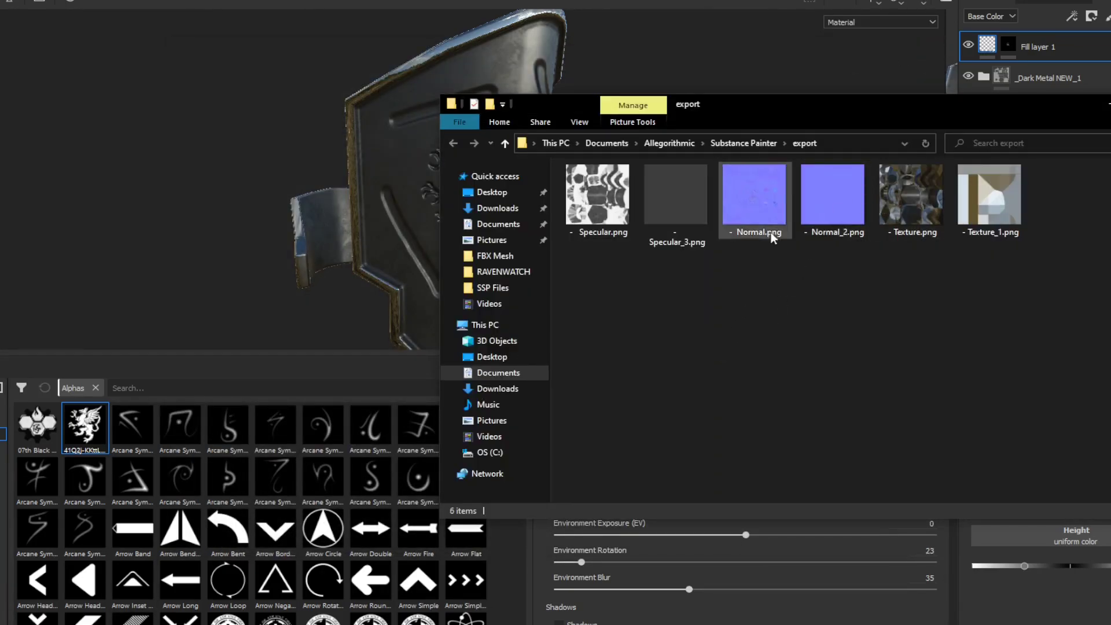
{"action": "left_click", "coordinate": [761, 194]}
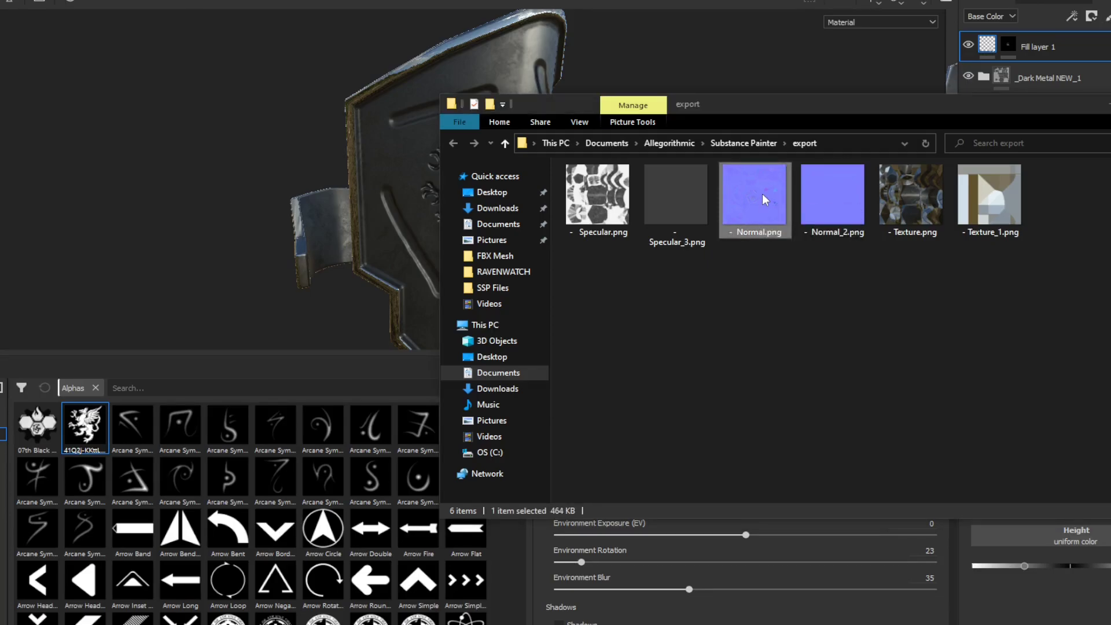
{"action": "mouse_move", "coordinate": [762, 213]}
{"action": "left_mouse_down"}
{"action": "mouse_move", "coordinate": [692, 287]}
{"action": "mouse_move", "coordinate": [205, 535]}
{"action": "mouse_move", "coordinate": [209, 500]}
{"action": "mouse_move", "coordinate": [162, 506]}
{"action": "left_mouse_up"}
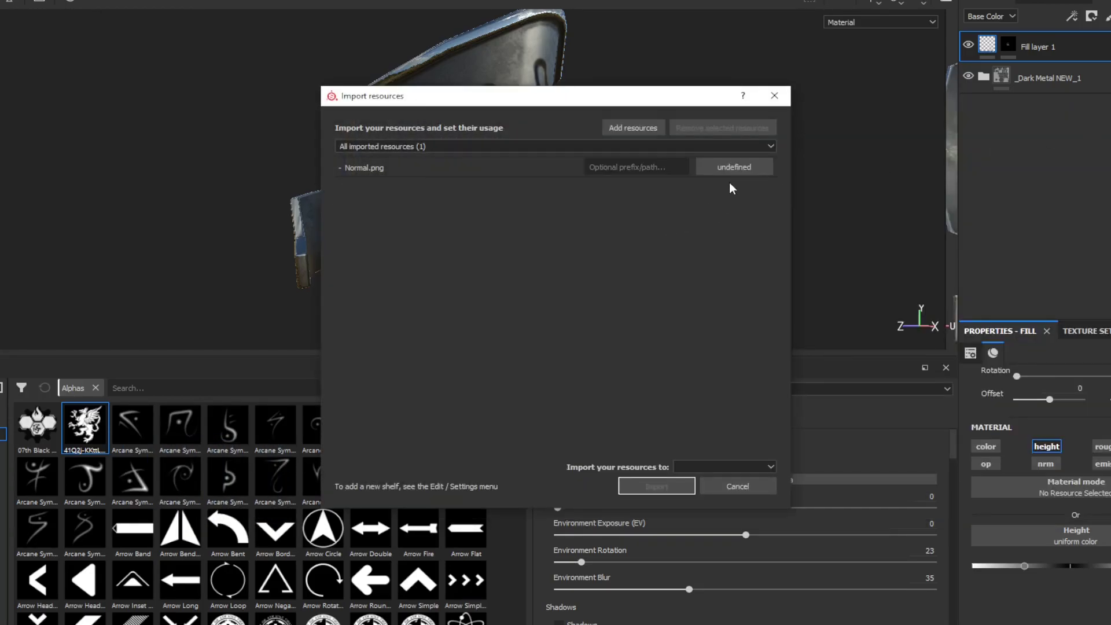
{"action": "left_click", "coordinate": [731, 168]}
{"action": "left_click", "coordinate": [759, 216]}
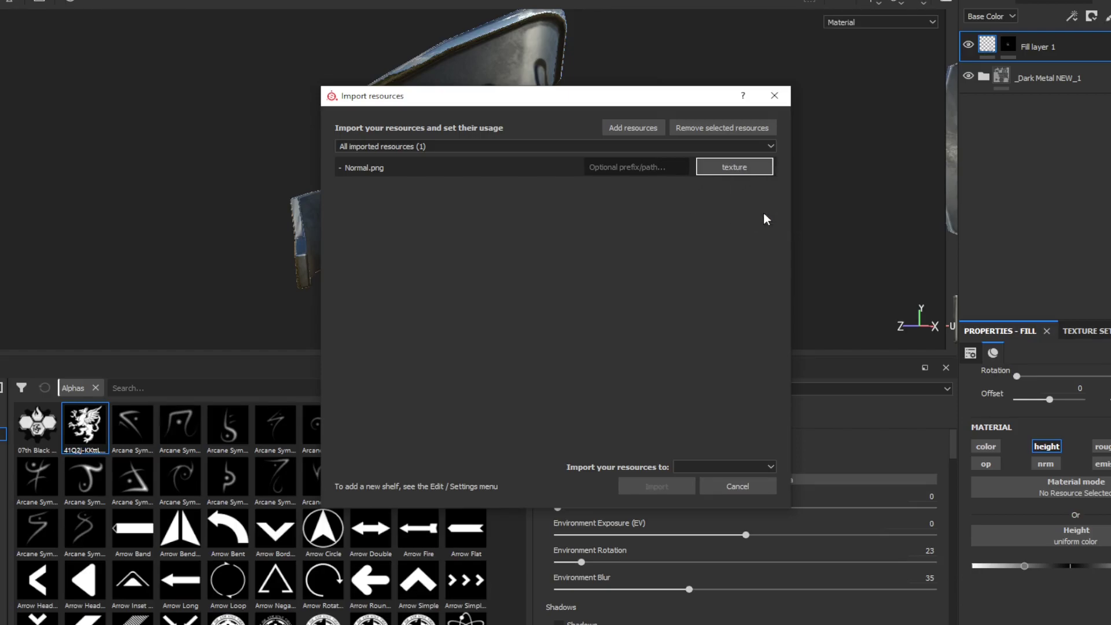
{"action": "left_click", "coordinate": [696, 465]}
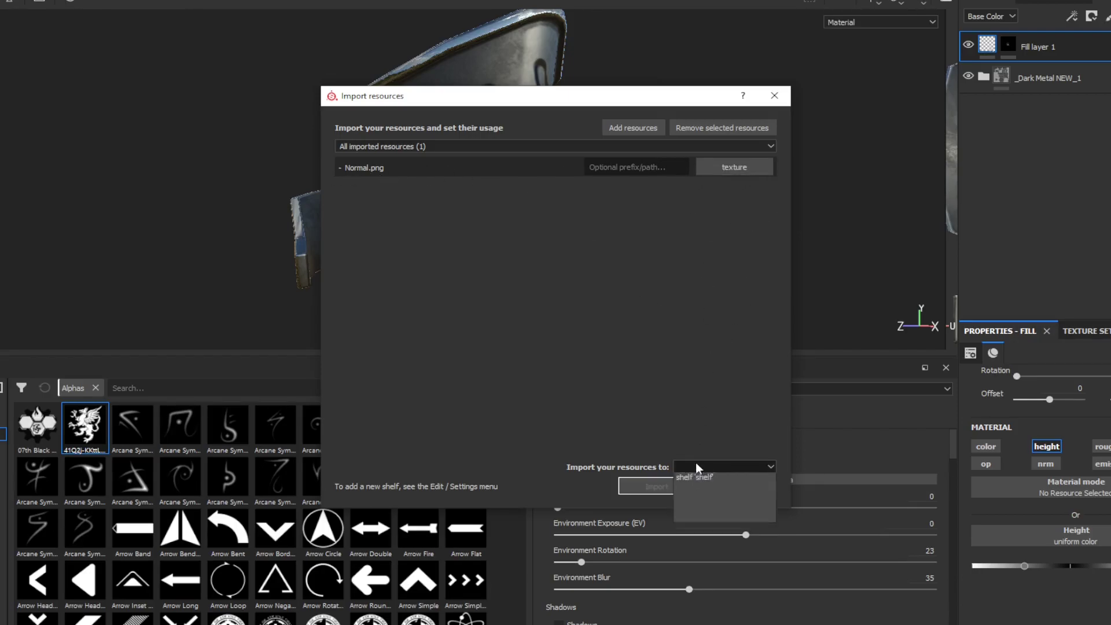
{"action": "left_click", "coordinate": [698, 477]}
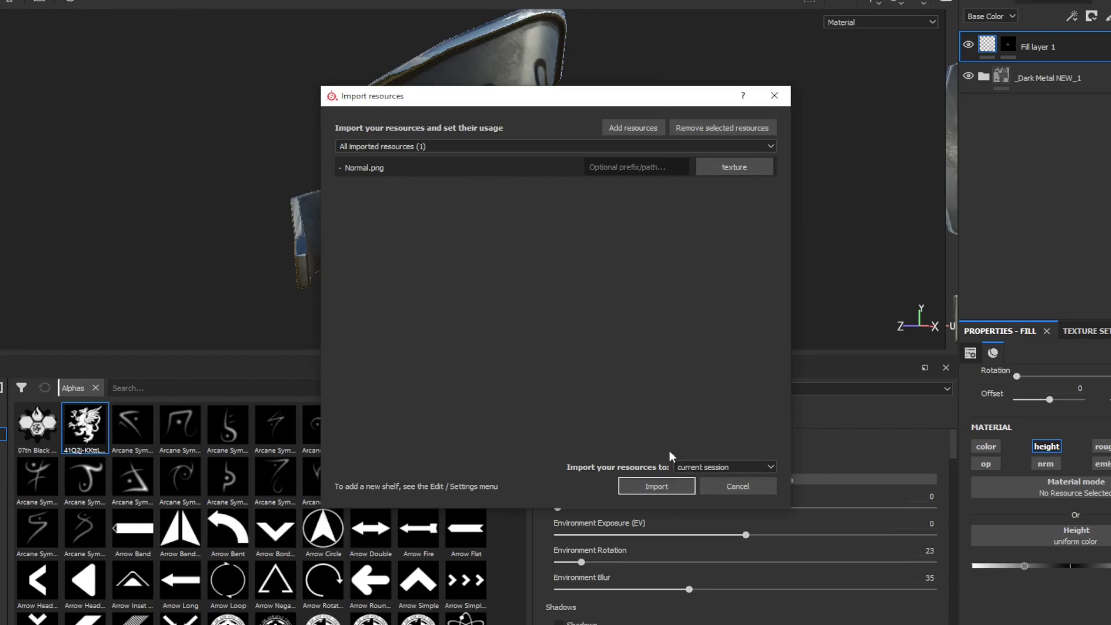
{"action": "left_click", "coordinate": [658, 488]}
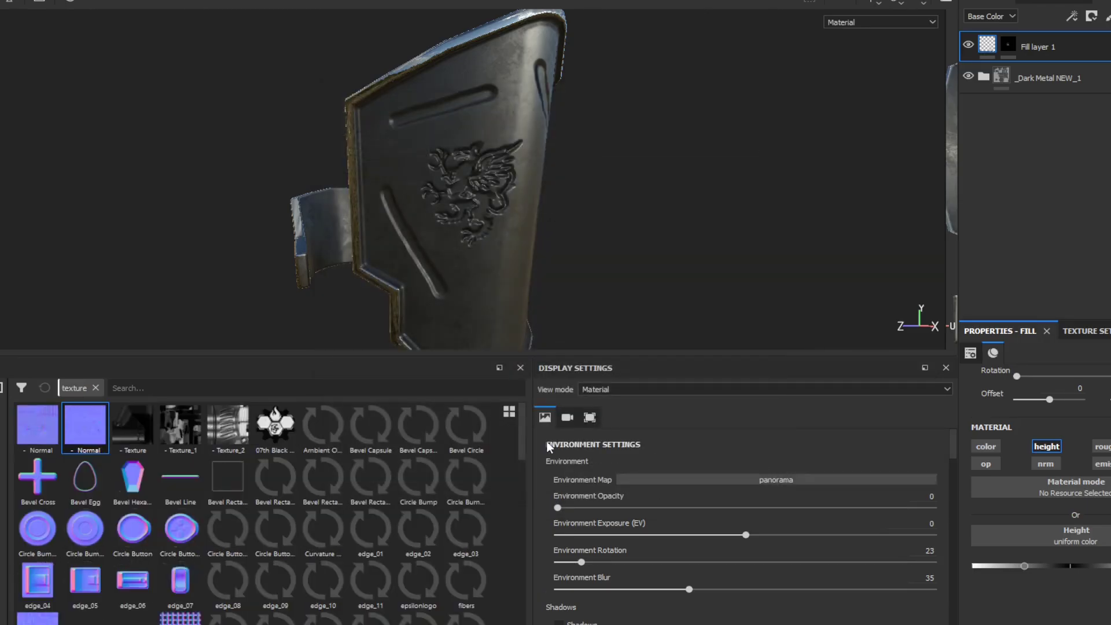
Step: Replace the texture set's Normal mesh map with the imported Normal texture
{"action": "left_click", "coordinate": [1093, 333]}
{"action": "scroll", "coordinate": [1028, 524], "scroll_direction": "down", "scroll_amount": 1}
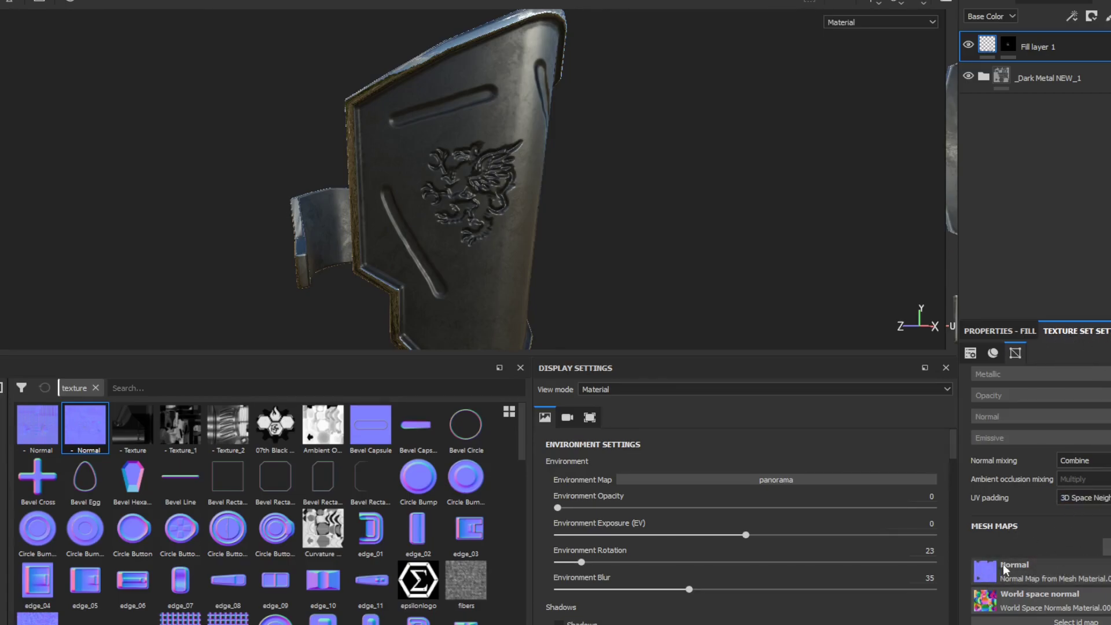
{"action": "left_click_drag", "start_coordinate": [86, 425], "coordinate": [1039, 562]}
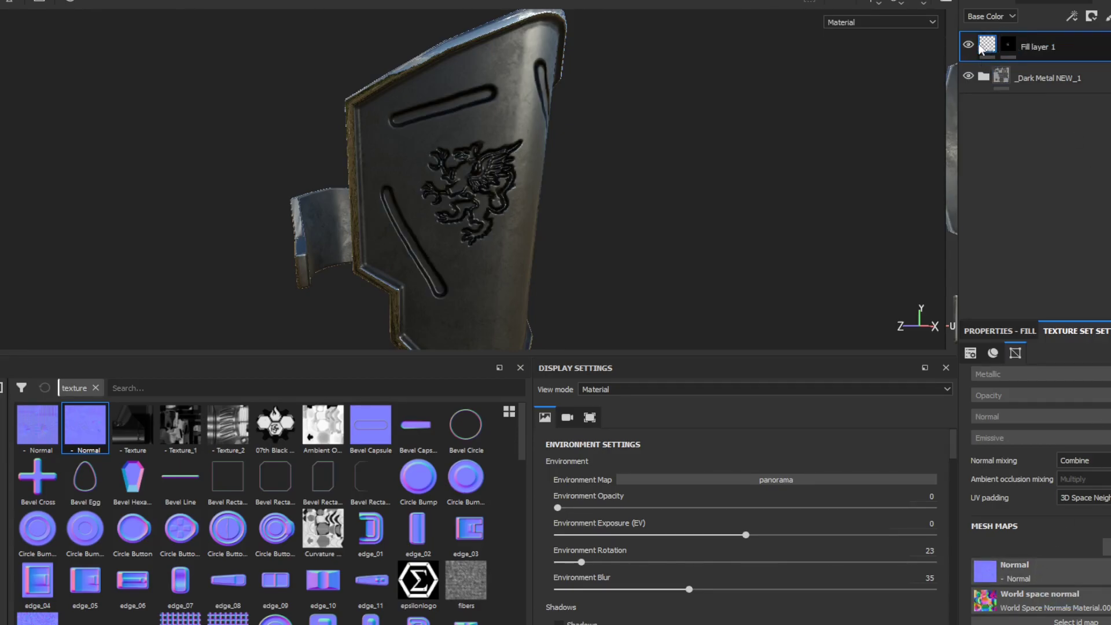
Step: Hide Fill layer 1 and check the engraved emblem and grooves on the plate with only the new normal map
{"action": "left_click_drag", "start_coordinate": [439, 199], "coordinate": [598, 218], "text": "alt"}
{"action": "scroll", "coordinate": [525, 186], "scroll_direction": "up", "scroll_amount": 2}
{"action": "scroll", "coordinate": [597, 218], "scroll_direction": "down", "scroll_amount": 2}
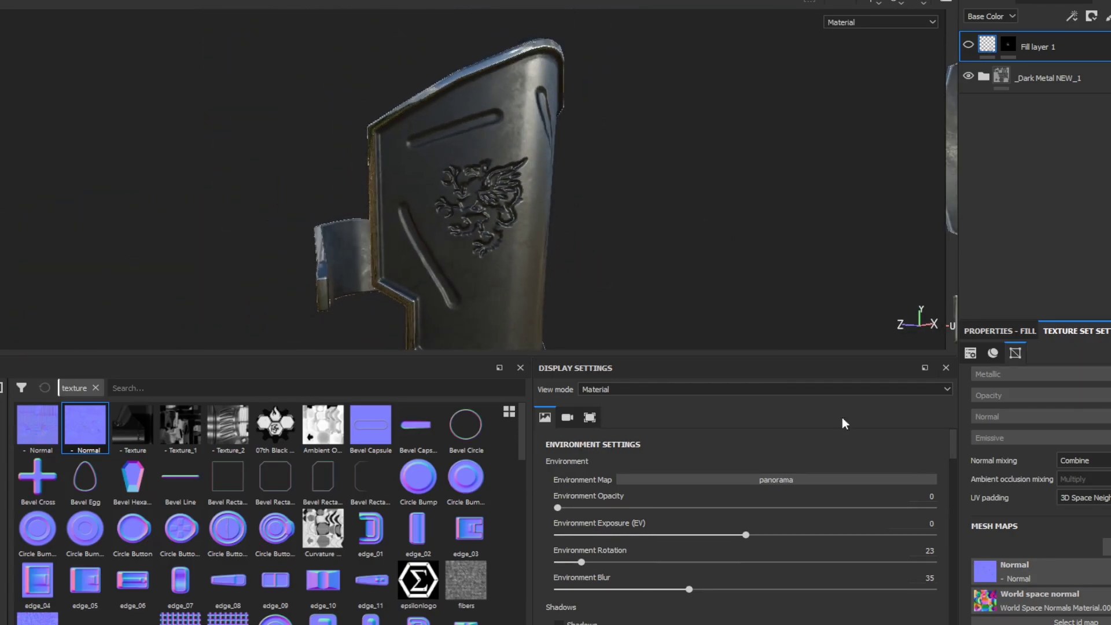
{"action": "left_click_drag", "start_coordinate": [454, 208], "coordinate": [485, 247], "text": "alt"}
{"action": "scroll", "coordinate": [498, 239], "scroll_direction": "up", "scroll_amount": 2}
{"action": "scroll", "coordinate": [475, 227], "scroll_direction": "down", "scroll_amount": 1}
{"action": "scroll", "coordinate": [457, 223], "scroll_direction": "up", "scroll_amount": 1}
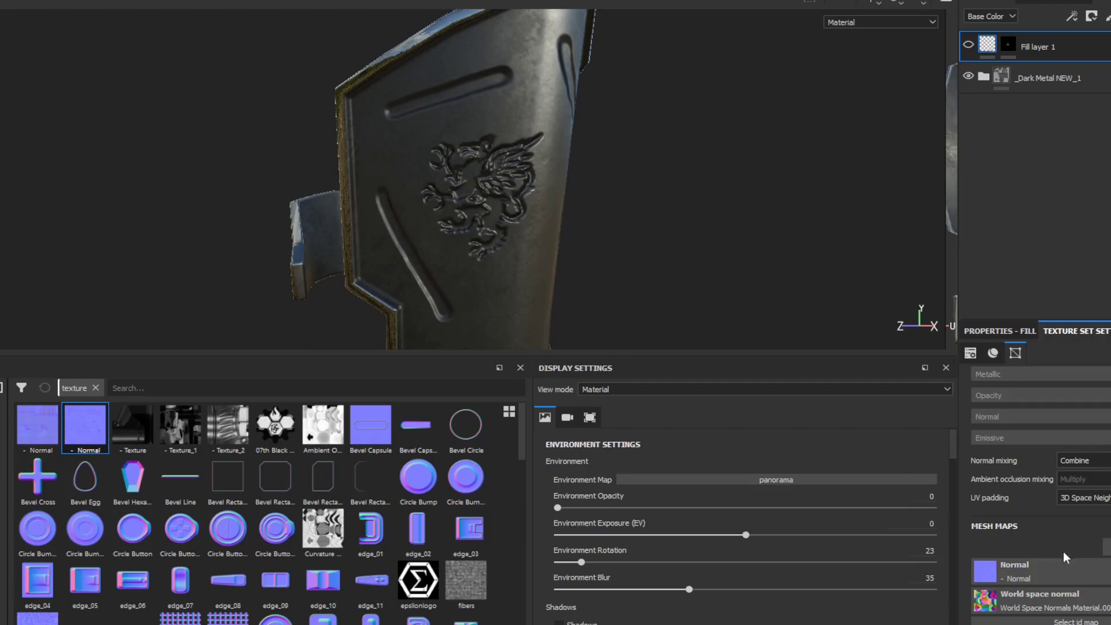
Step: Rebake the mesh maps of Material.001 at 512, leaving Normal and ID out of the bake
{"action": "left_click", "coordinate": [1105, 546]}
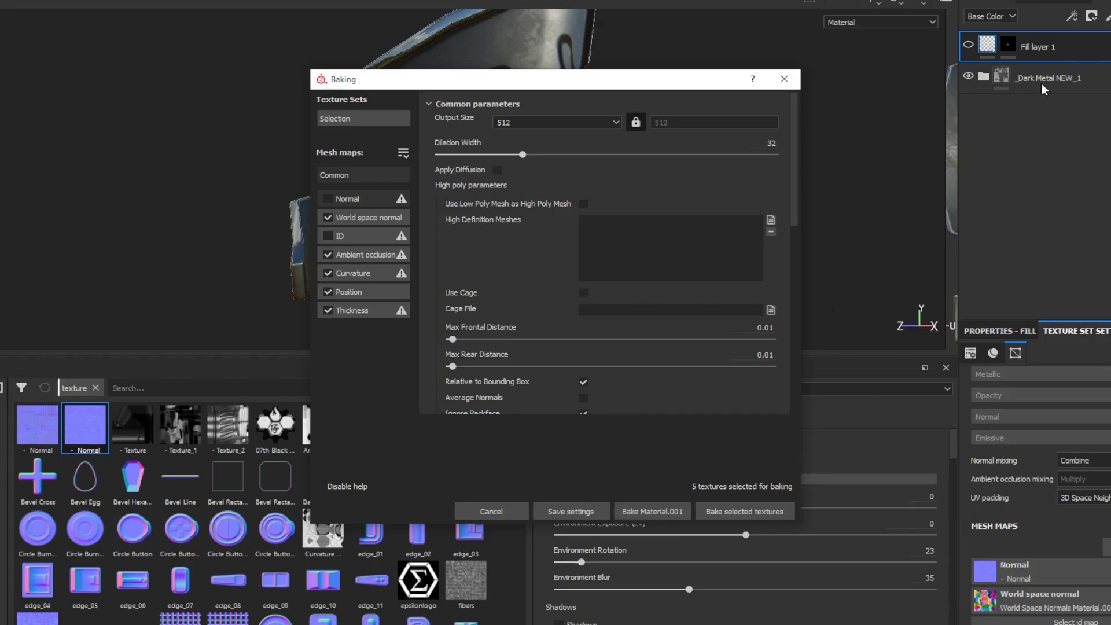
{"action": "left_click", "coordinate": [653, 512]}
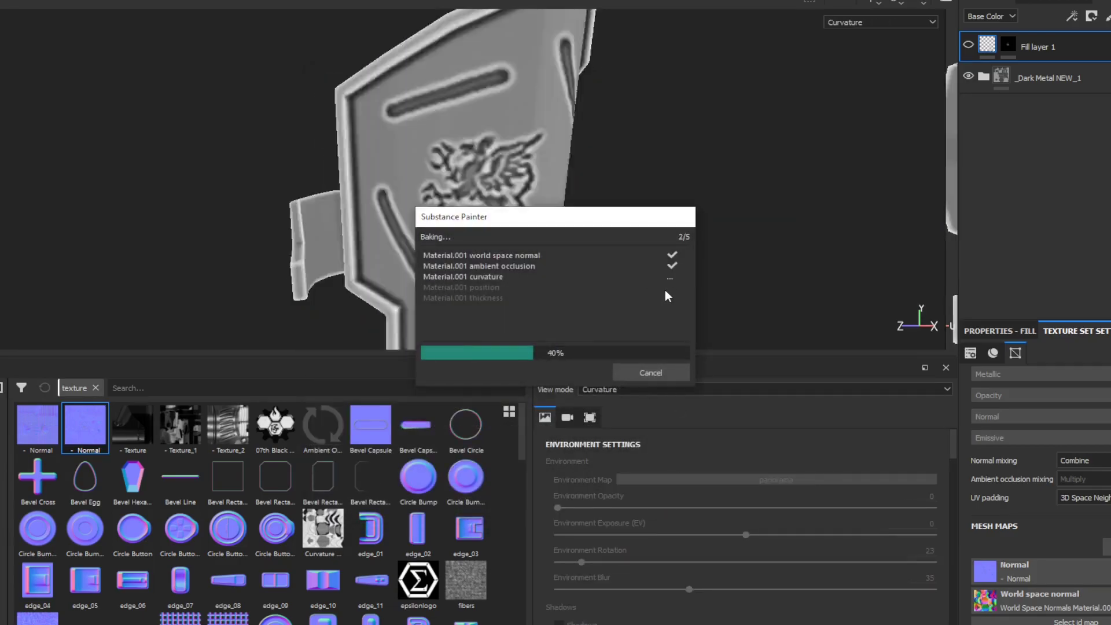
{"action": "left_click", "coordinate": [650, 372]}
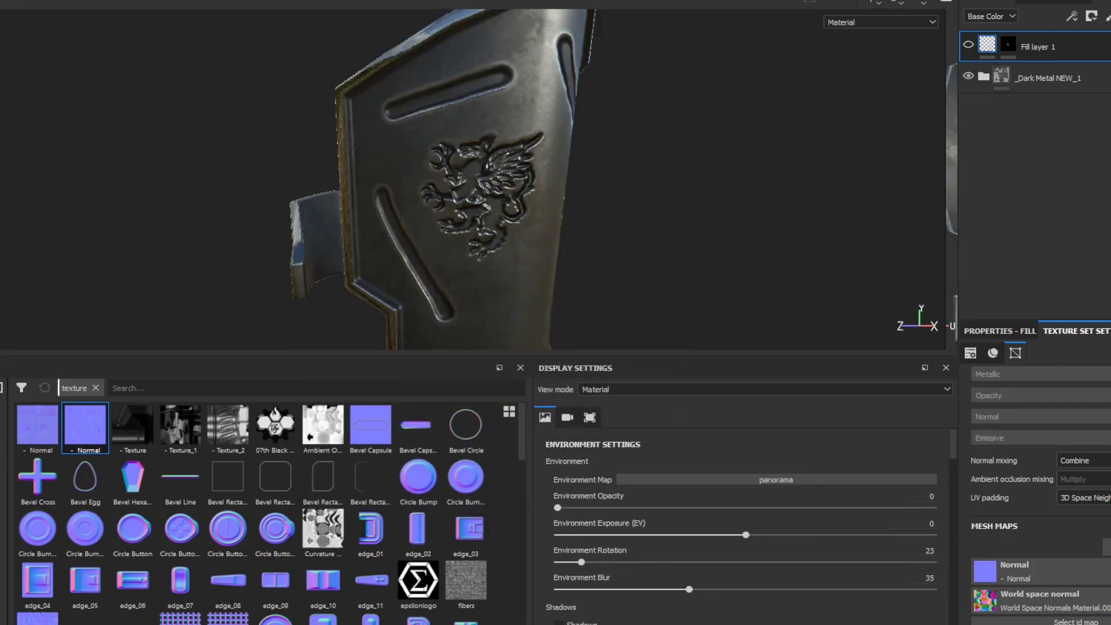
{"action": "left_click", "coordinate": [1058, 1]}
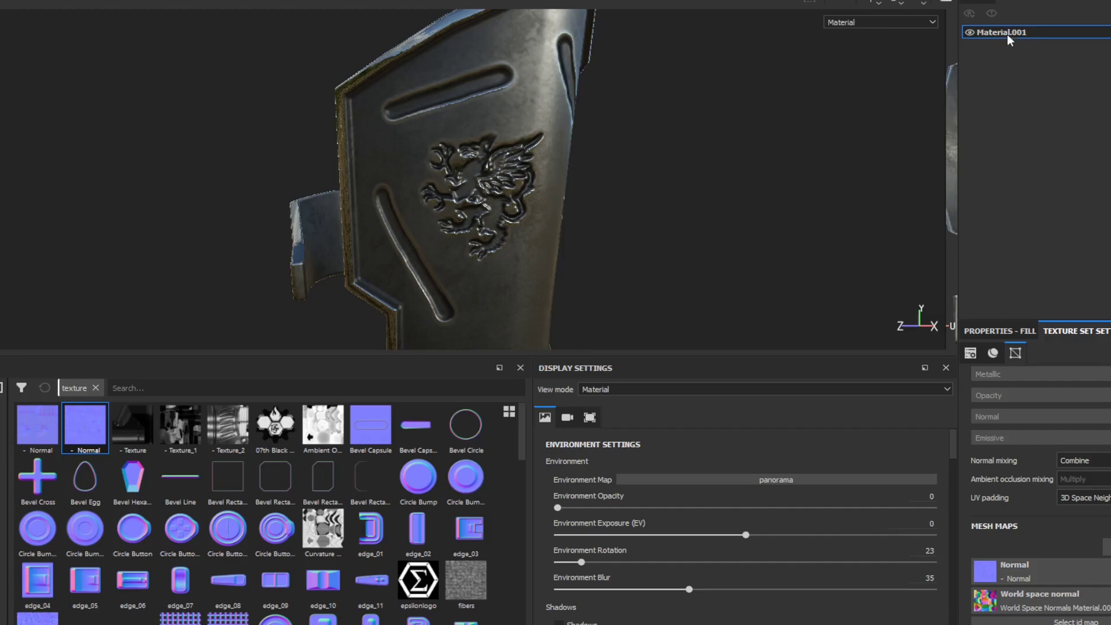
{"action": "left_click", "coordinate": [981, 3]}
Step: Examine the wear around the engraved griffin and grooves up close on the rebaked plate
{"action": "left_click_drag", "start_coordinate": [566, 183], "coordinate": [393, 206], "text": "alt"}
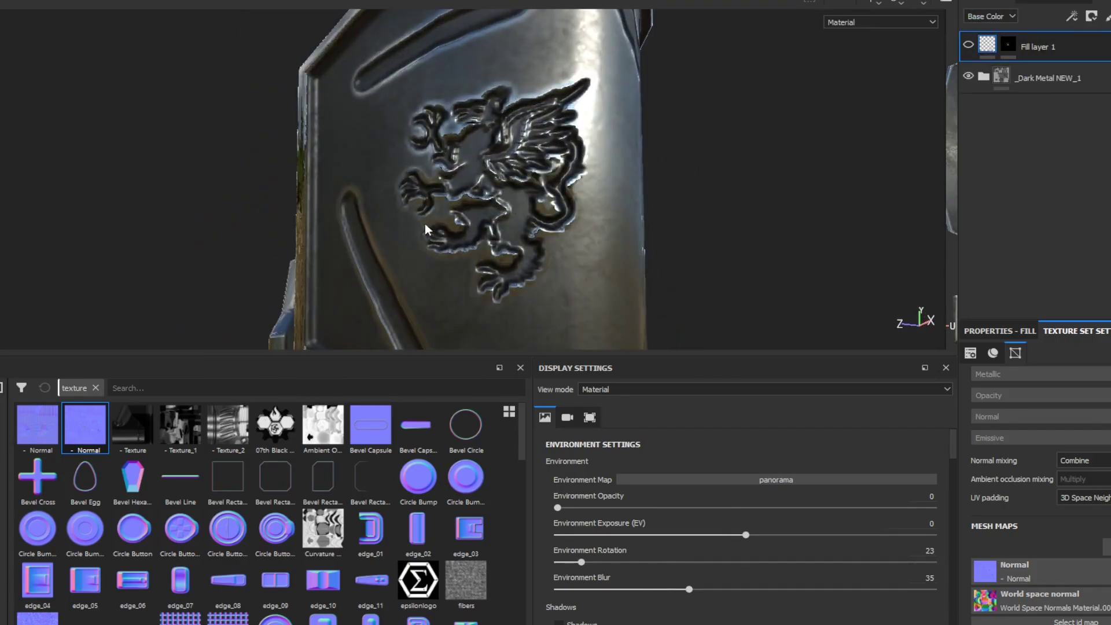
{"action": "left_click_drag", "start_coordinate": [531, 190], "coordinate": [489, 151], "text": "alt"}
{"action": "left_click", "coordinate": [783, 478]}
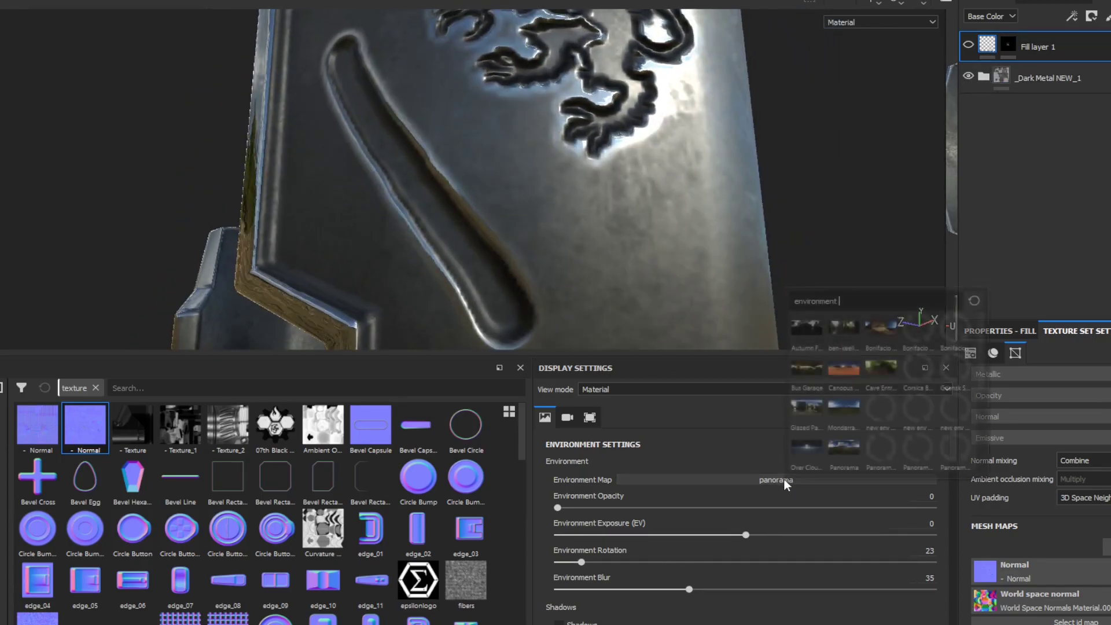
{"action": "left_click", "coordinate": [751, 455]}
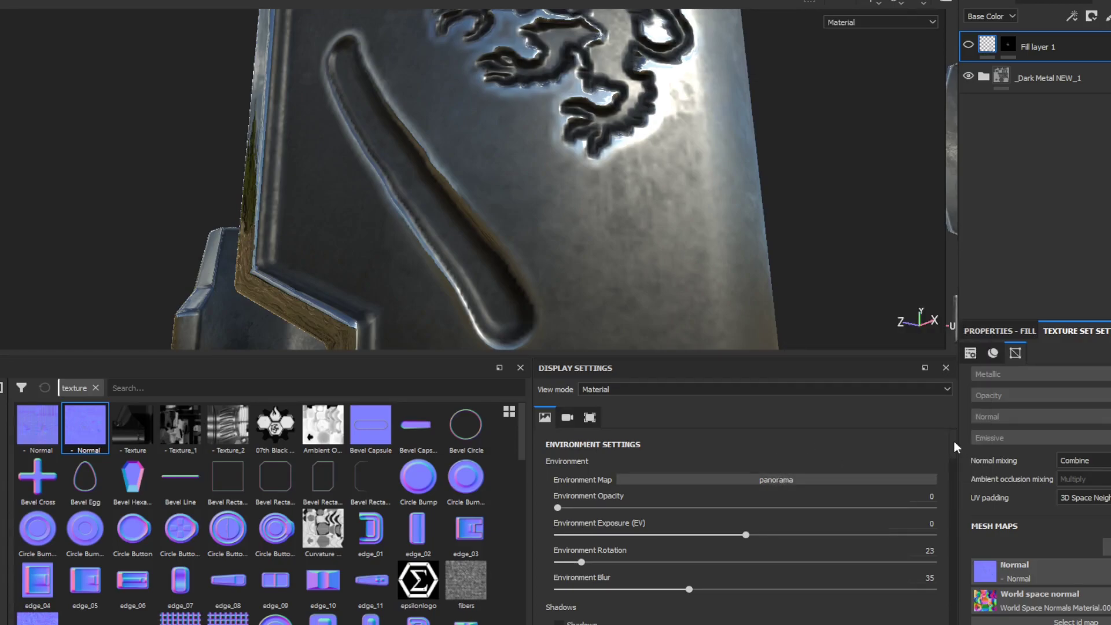
{"action": "scroll", "coordinate": [952, 448], "scroll_direction": "down", "scroll_amount": 1}
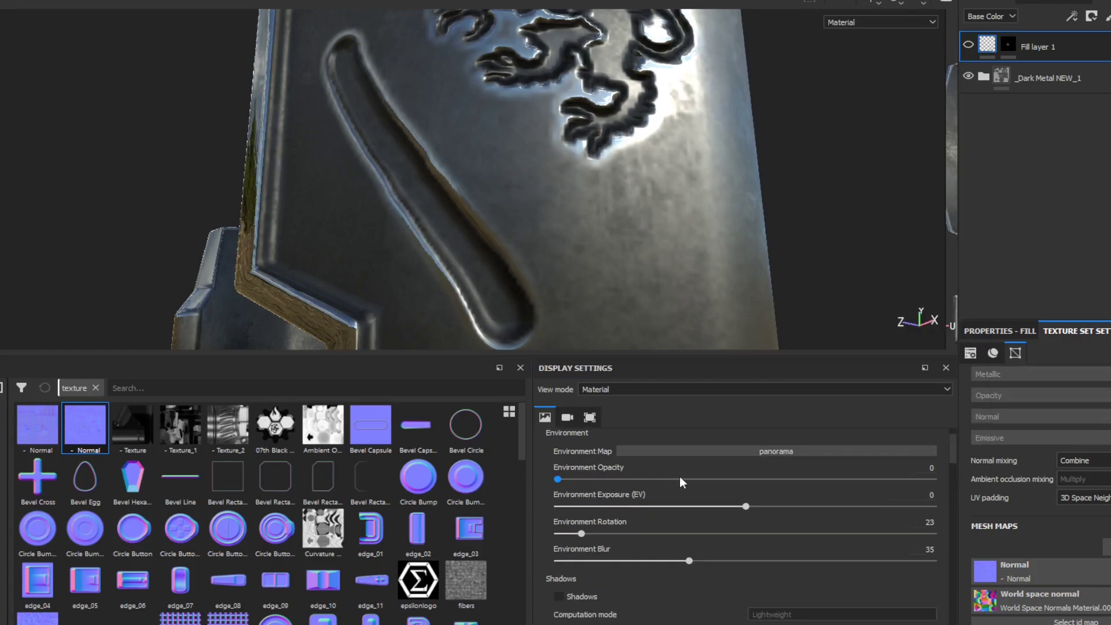
Step: Inspect the whole plate in the Base Color view mode, and return to the Material view
{"action": "left_click", "coordinate": [646, 389]}
{"action": "left_click", "coordinate": [613, 426]}
{"action": "scroll", "coordinate": [522, 224], "scroll_direction": "up", "scroll_amount": 1}
{"action": "scroll", "coordinate": [544, 177], "scroll_direction": "down", "scroll_amount": 5}
{"action": "middle_click_drag", "start_coordinate": [496, 139], "coordinate": [500, 243], "text": "alt"}
{"action": "left_click_drag", "start_coordinate": [500, 243], "coordinate": [515, 255], "text": "alt"}
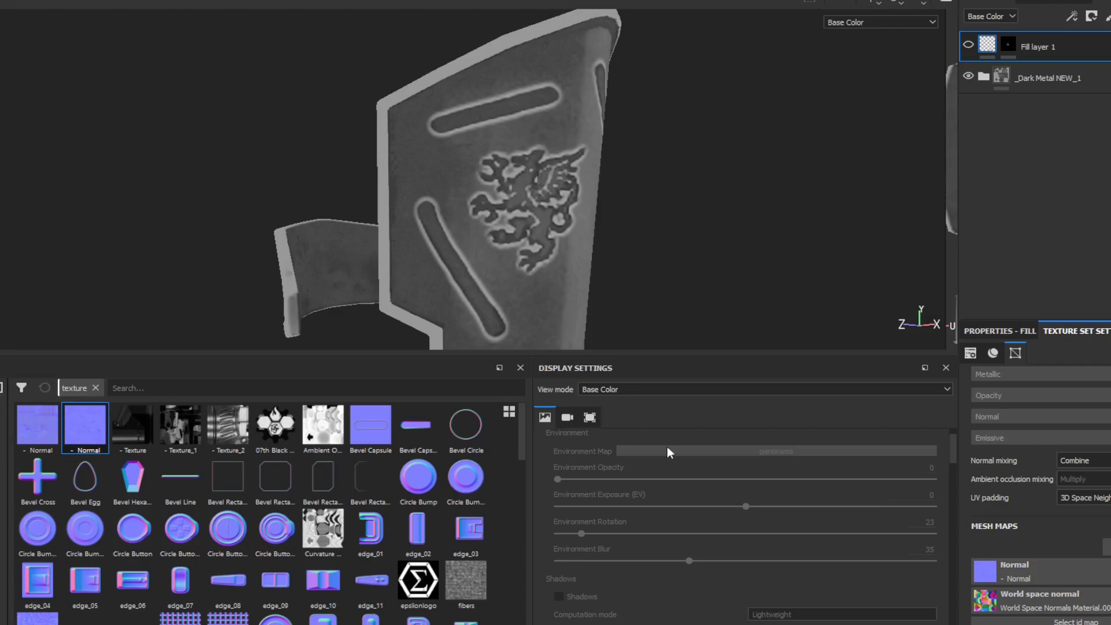
{"action": "left_click", "coordinate": [633, 390]}
{"action": "left_click", "coordinate": [612, 404]}
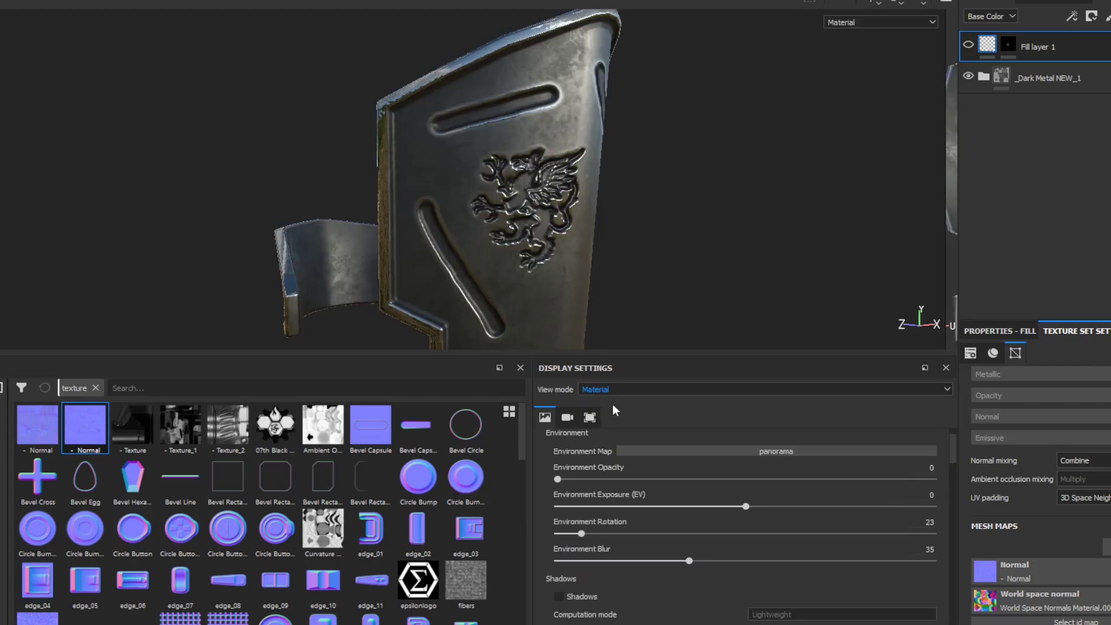
Step: Inspect the engraved details on the UV islands with the 2D view shown beside the 3D view
{"action": "left_click_drag", "start_coordinate": [532, 250], "coordinate": [313, 214], "text": "alt"}
{"action": "scroll", "coordinate": [596, 227], "scroll_direction": "up", "scroll_amount": 5}
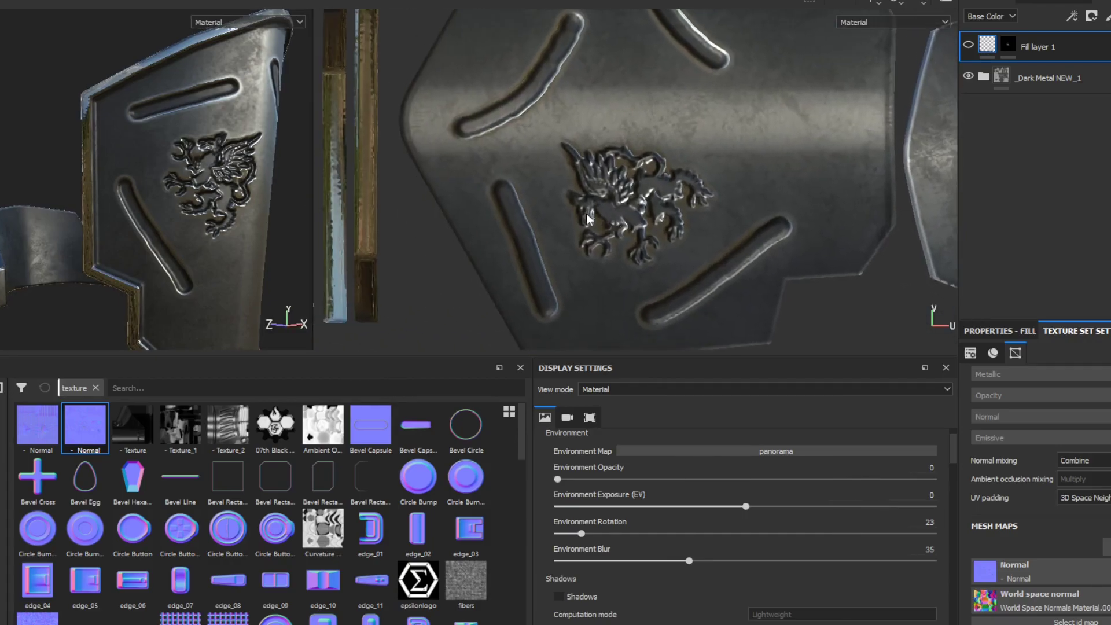
{"action": "scroll", "coordinate": [596, 227], "scroll_direction": "down", "scroll_amount": 5}
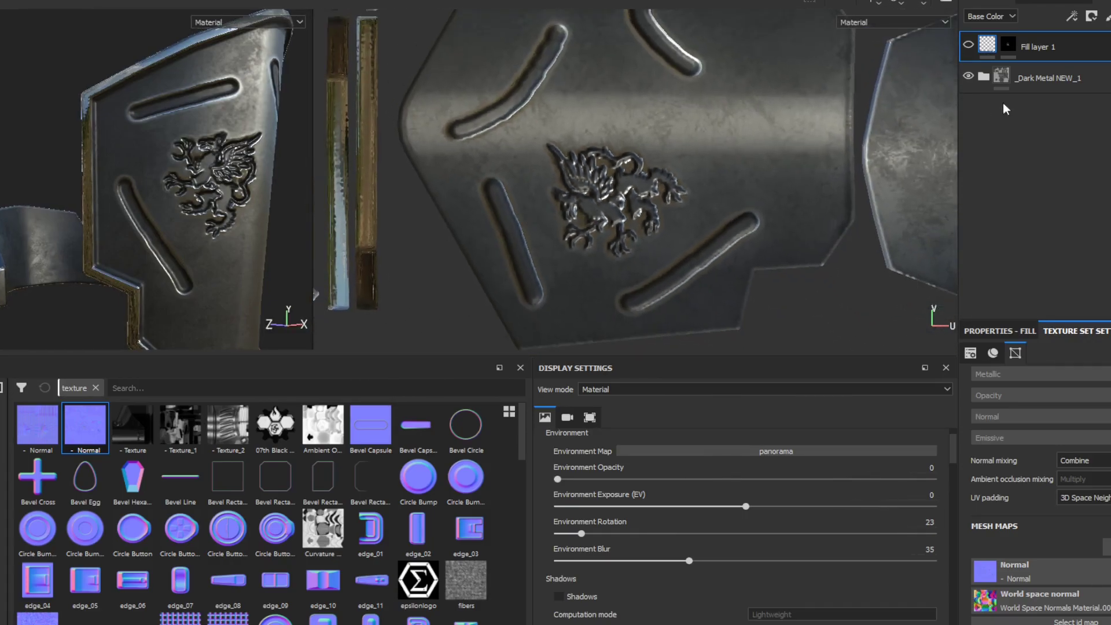
Step: Expand the _Dark Metal NEW_1 folder and open the Metal Edge Wear generator on the Edges layer's mask
{"action": "left_click", "coordinate": [984, 78]}
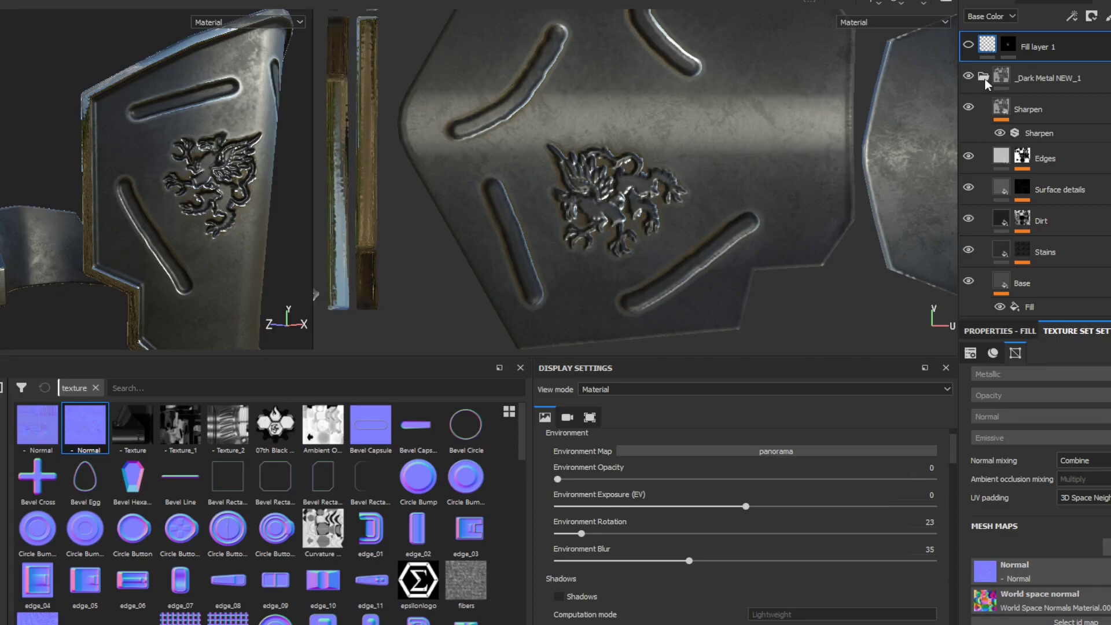
{"action": "scroll", "coordinate": [1038, 234], "scroll_direction": "down", "scroll_amount": 1}
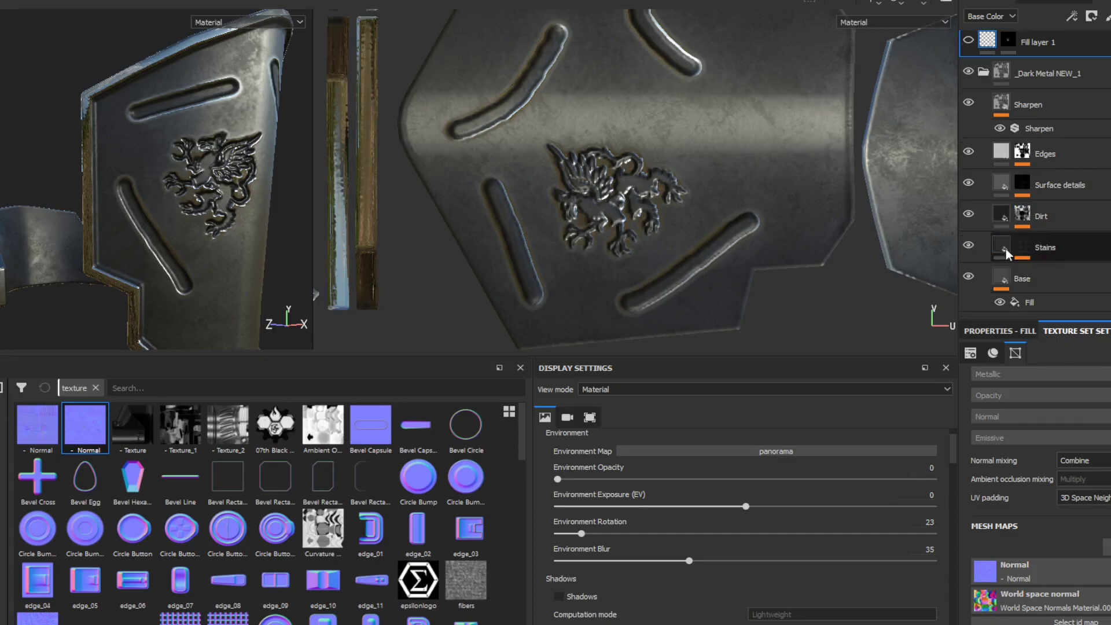
{"action": "left_click", "coordinate": [1003, 155]}
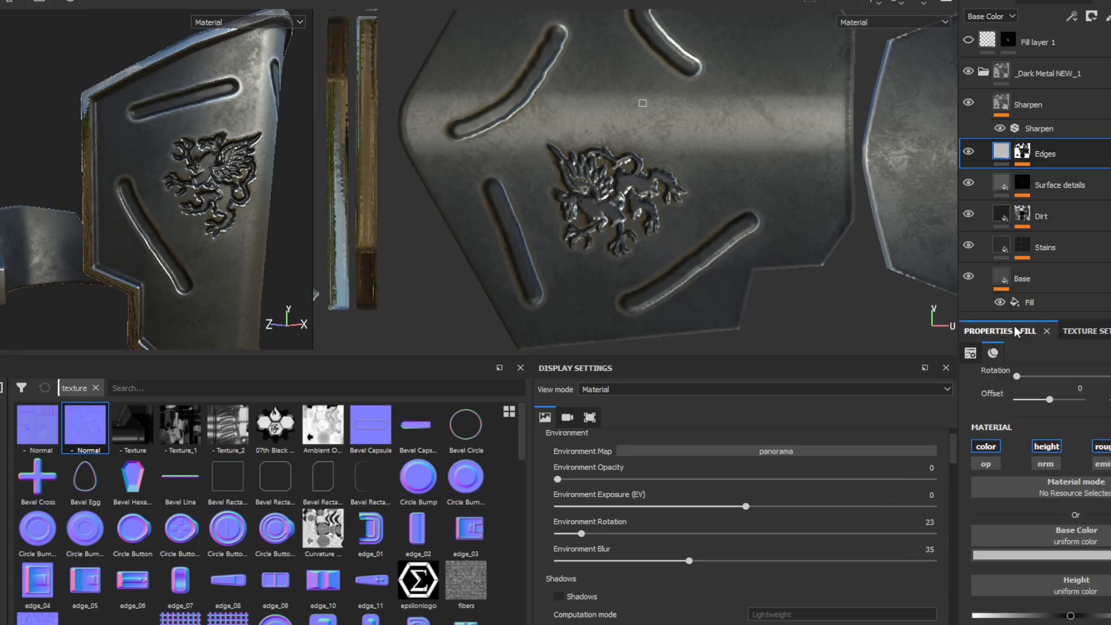
{"action": "left_click", "coordinate": [1021, 154]}
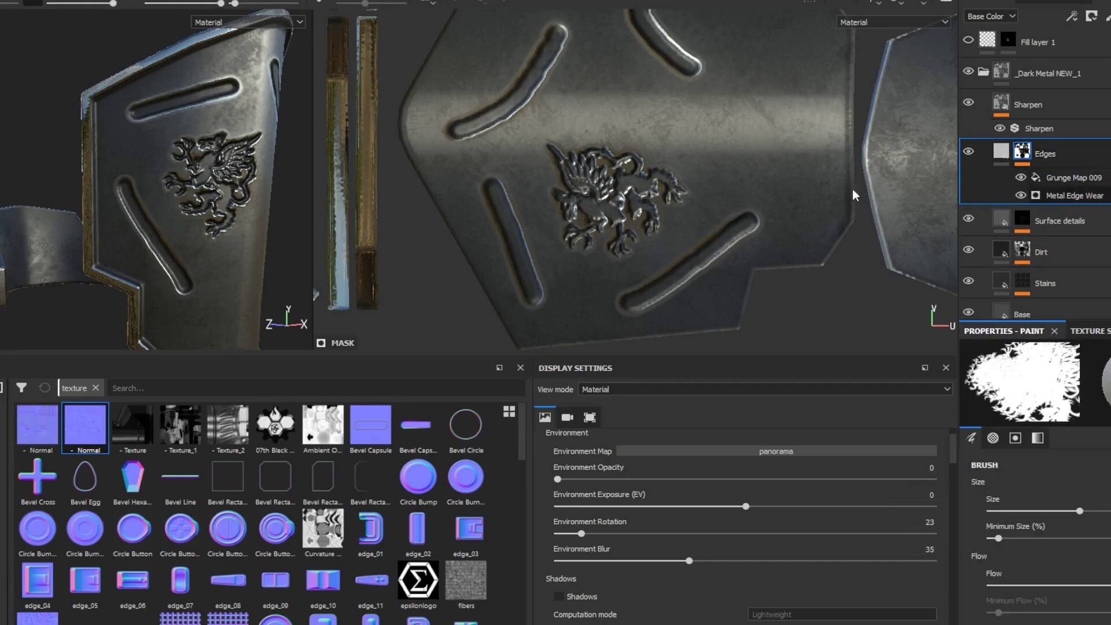
{"action": "left_click", "coordinate": [1070, 195]}
Step: Enlarge the 3D view and lower the Wear Level of the Metal Edge Wear generator slightly, checking the emblem's edges
{"action": "left_click_drag", "start_coordinate": [312, 185], "coordinate": [652, 183]}
{"action": "scroll", "coordinate": [392, 278], "scroll_direction": "up", "scroll_amount": 3}
{"action": "left_click_drag", "start_coordinate": [371, 194], "coordinate": [389, 169], "text": "alt"}
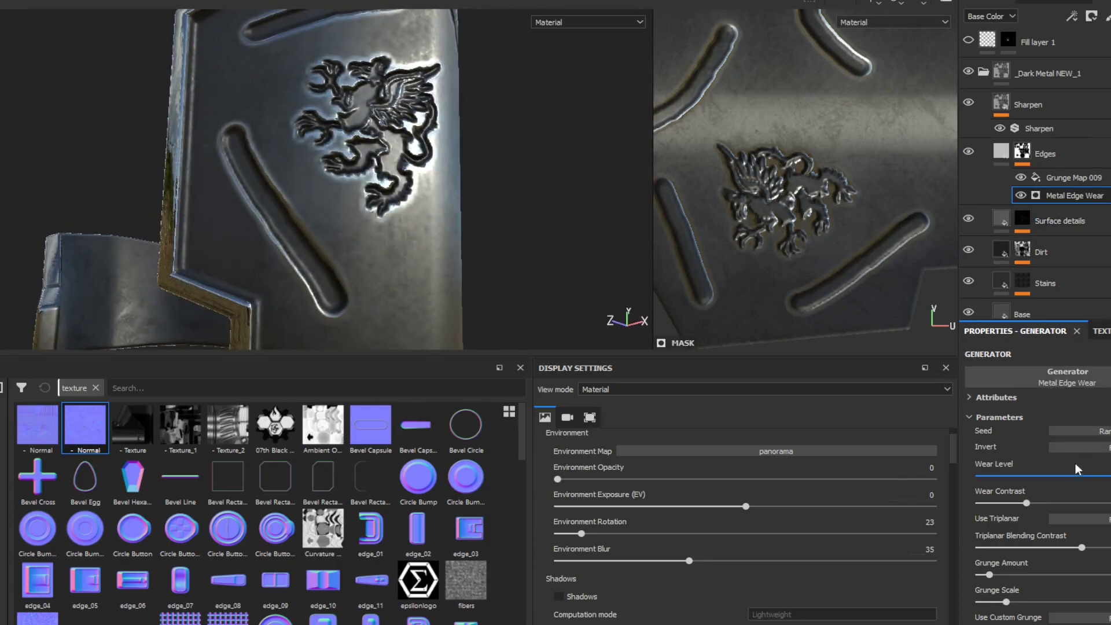
{"action": "left_click_drag", "start_coordinate": [1068, 476], "coordinate": [1055, 479]}
{"action": "left_click_drag", "start_coordinate": [347, 156], "coordinate": [370, 174], "text": "alt"}
{"action": "scroll", "coordinate": [282, 147], "scroll_direction": "up", "scroll_amount": 3}
{"action": "scroll", "coordinate": [322, 198], "scroll_direction": "down", "scroll_amount": 3}
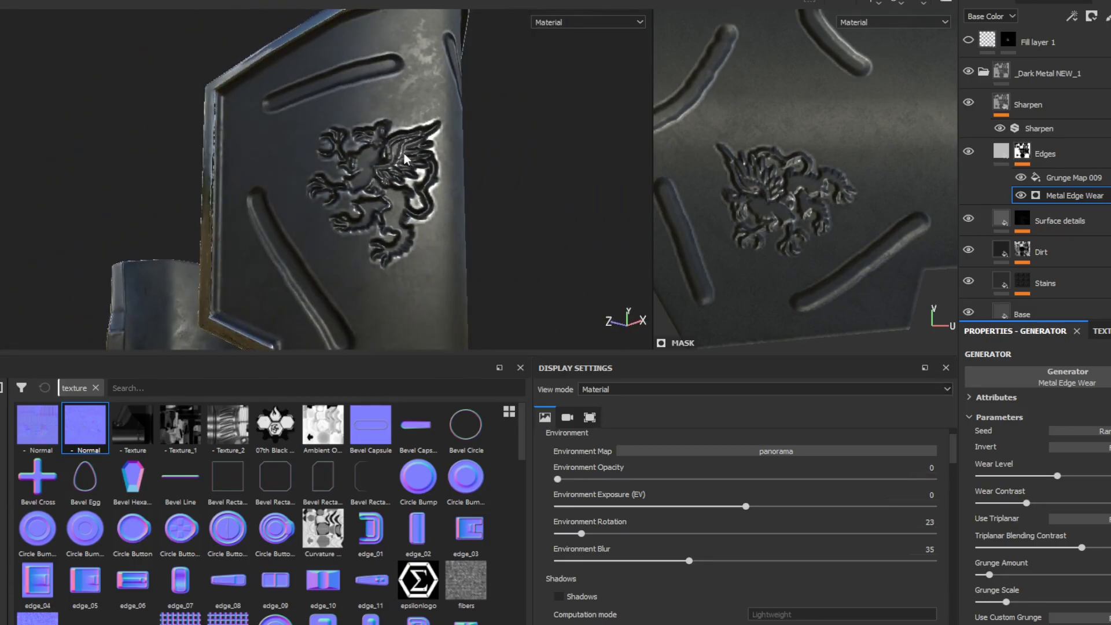
Step: Set the roughness of the Edges layer's fill to a fairly low value, comparing it with a very rough setting on the engraved plate
{"action": "left_click", "coordinate": [1008, 153]}
{"action": "scroll", "coordinate": [1058, 497], "scroll_direction": "down", "scroll_amount": 3}
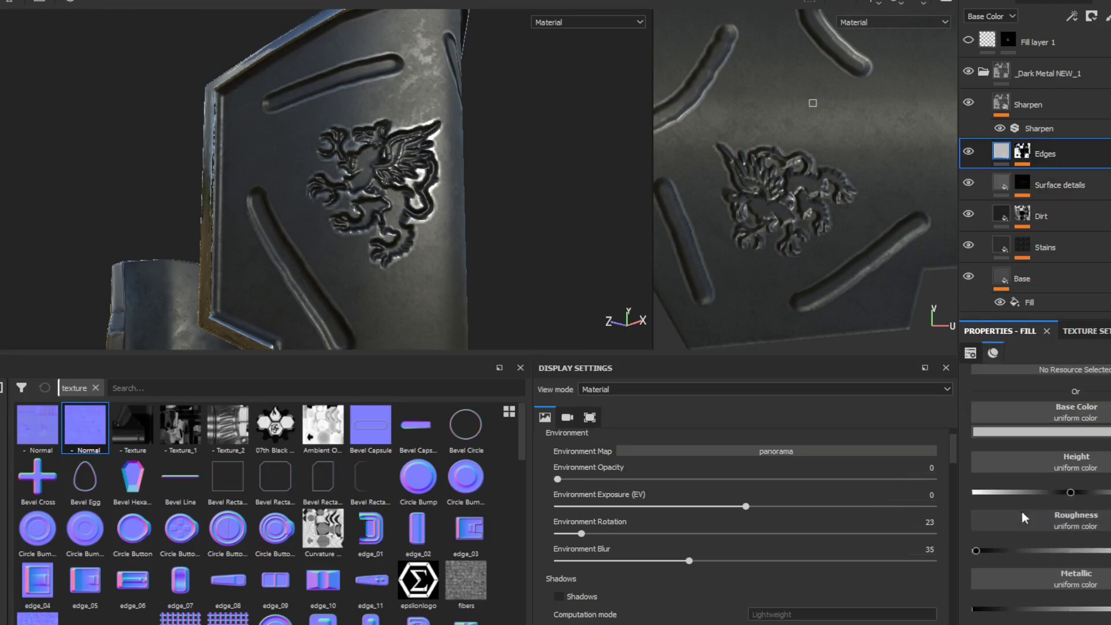
{"action": "left_click_drag", "start_coordinate": [994, 548], "coordinate": [1109, 550]}
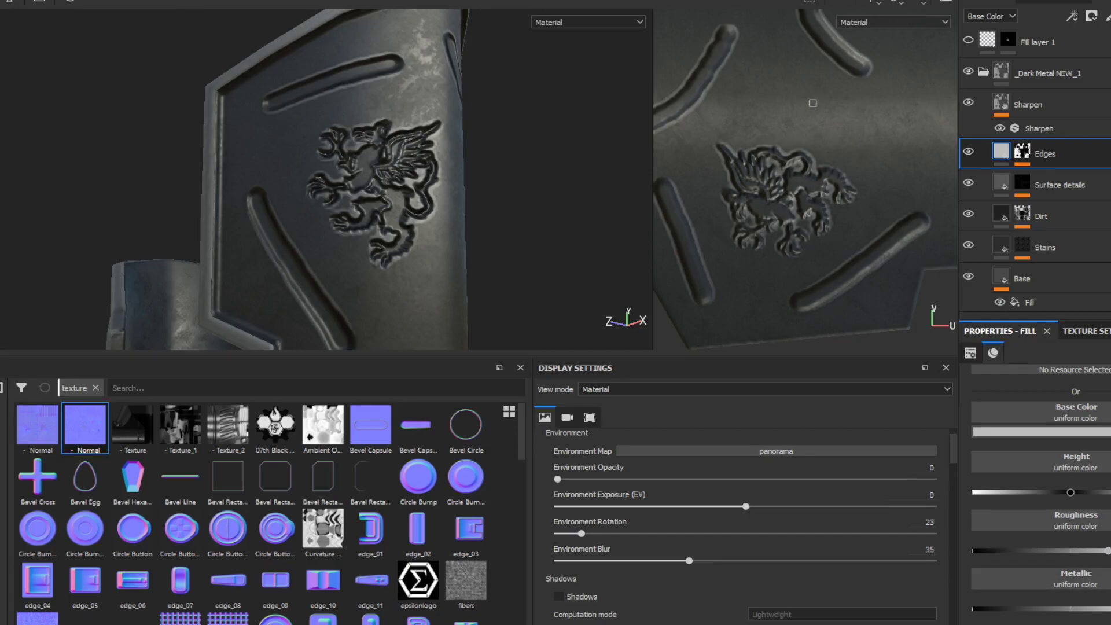
{"action": "left_click_drag", "start_coordinate": [431, 199], "coordinate": [452, 226], "text": "alt"}
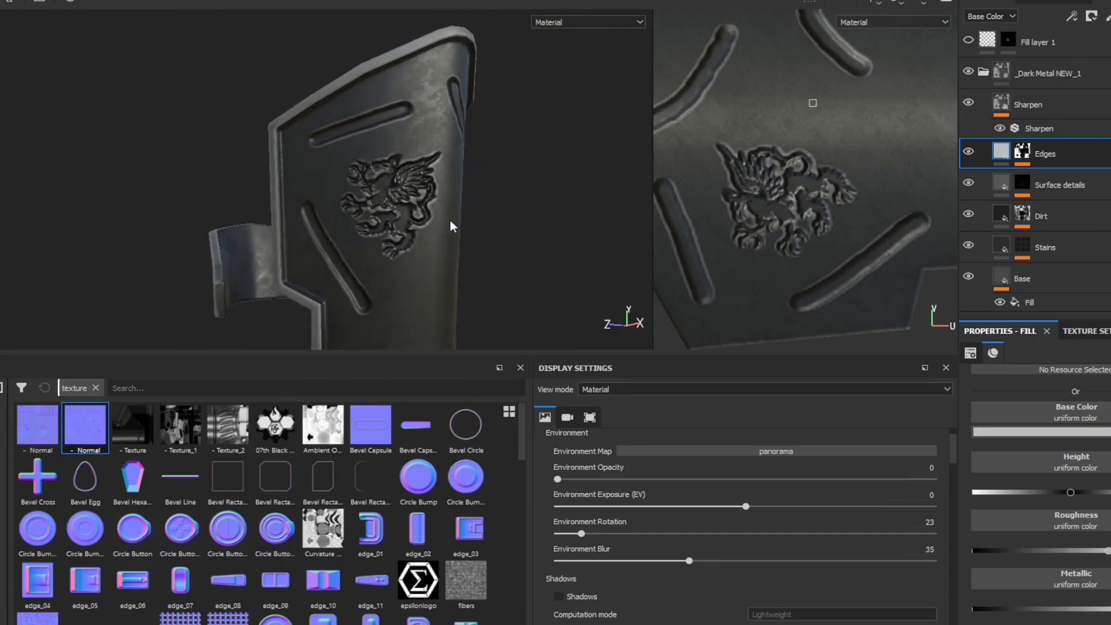
{"action": "scroll", "coordinate": [452, 226], "scroll_direction": "up", "scroll_amount": 2}
{"action": "left_click_drag", "start_coordinate": [1034, 552], "coordinate": [1023, 552]}
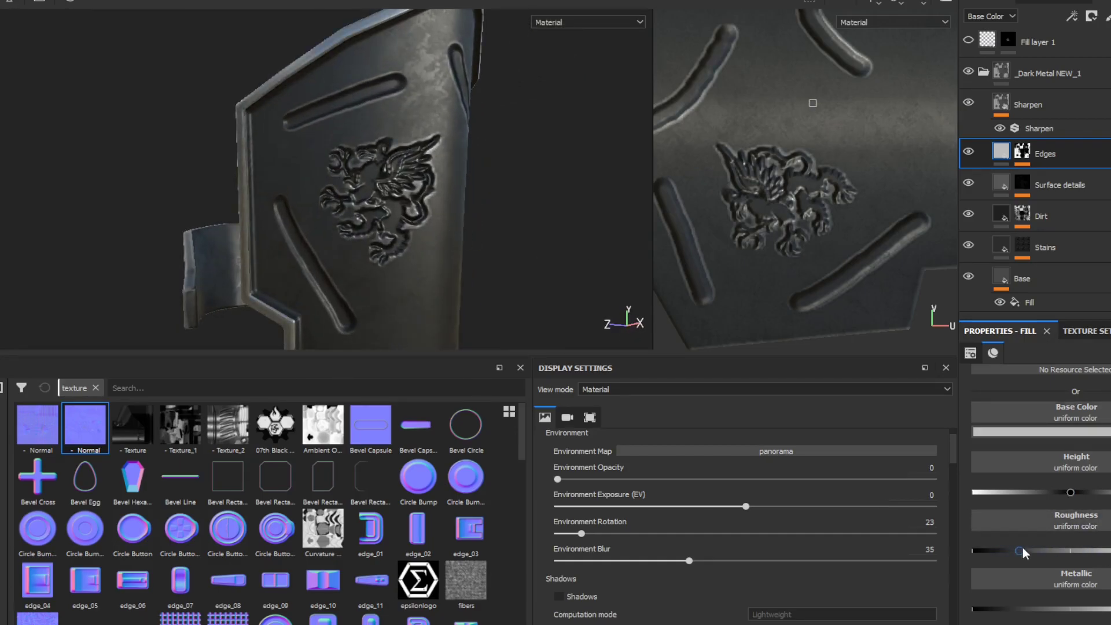
{"action": "left_click_drag", "start_coordinate": [500, 240], "coordinate": [391, 245], "text": "alt"}
{"action": "scroll", "coordinate": [748, 212], "scroll_direction": "down", "scroll_amount": 4}
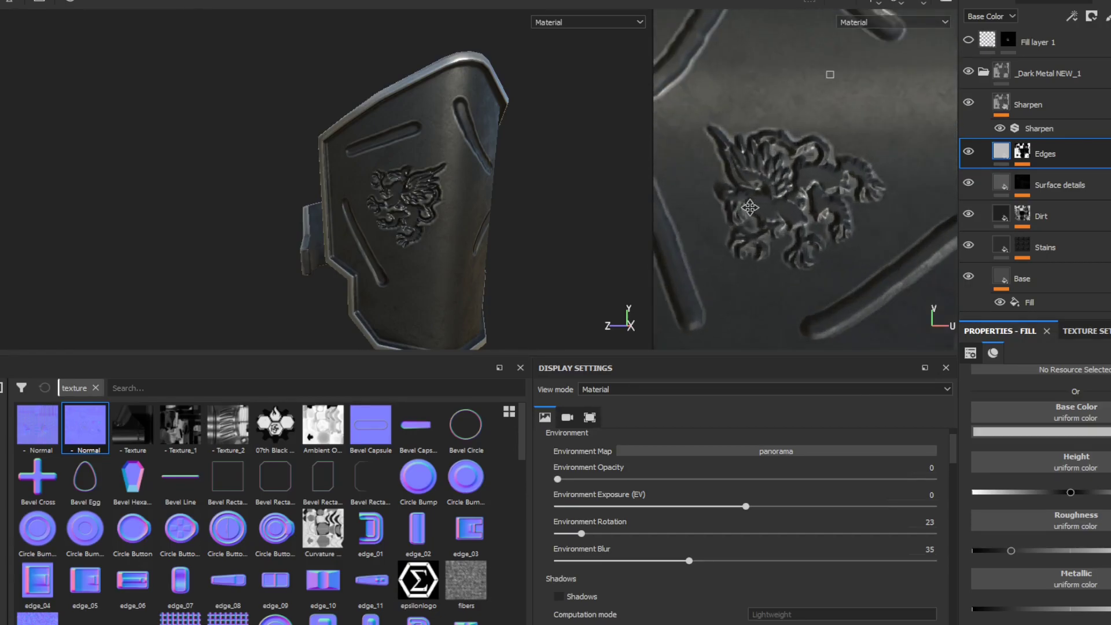
{"action": "scroll", "coordinate": [748, 212], "scroll_direction": "down", "scroll_amount": 1}
{"action": "scroll", "coordinate": [446, 248], "scroll_direction": "up", "scroll_amount": 2}
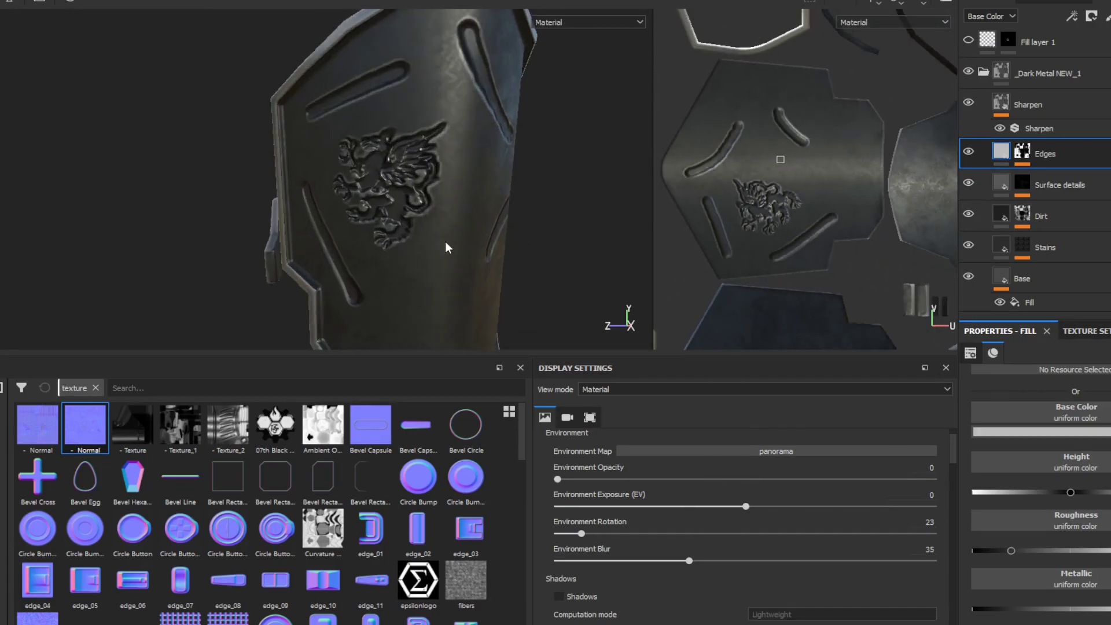
{"action": "left_click_drag", "start_coordinate": [356, 225], "coordinate": [403, 213], "text": "alt"}
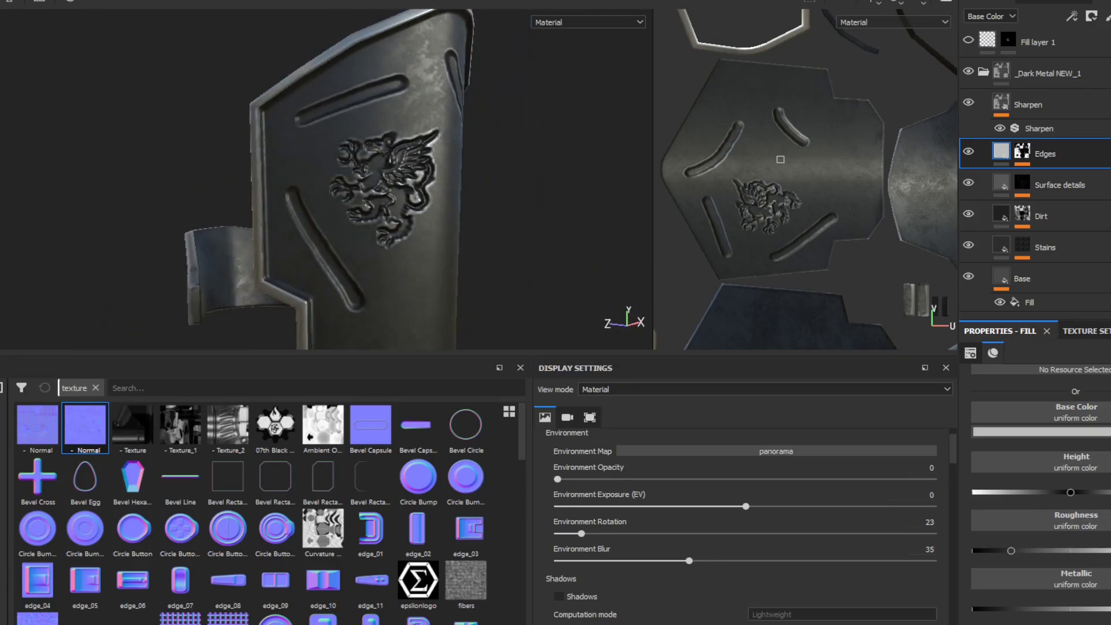
Step: Export the Material.001 textures as PNG files with the A_SL_Default output template to the Substance Painter export folder
{"action": "key", "text": "alt+f"}
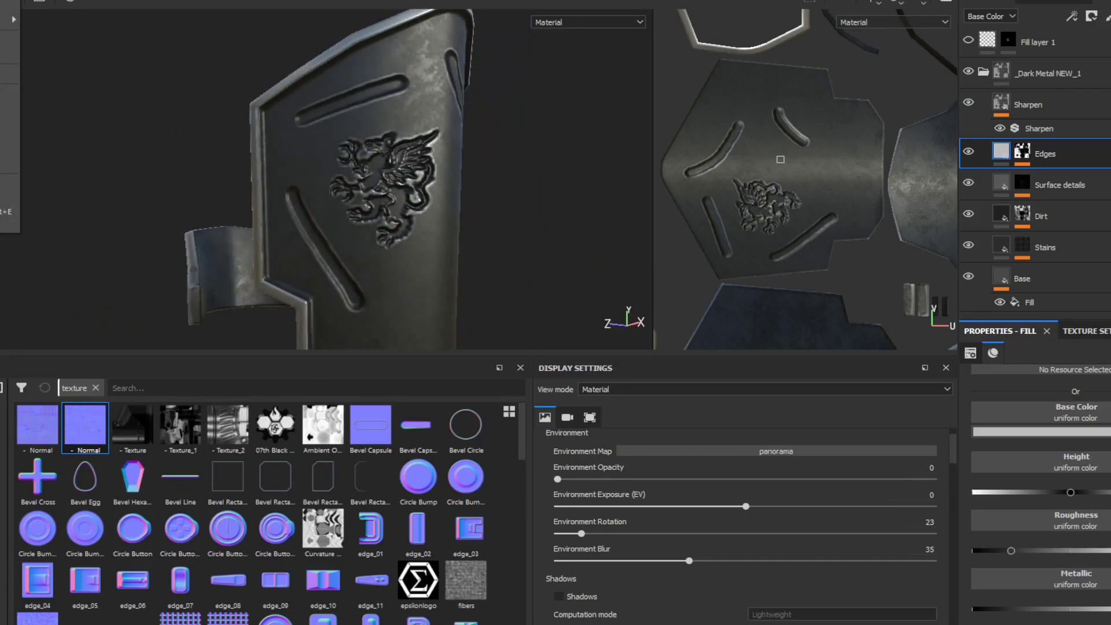
{"action": "key", "text": "ctrl+shift+e"}
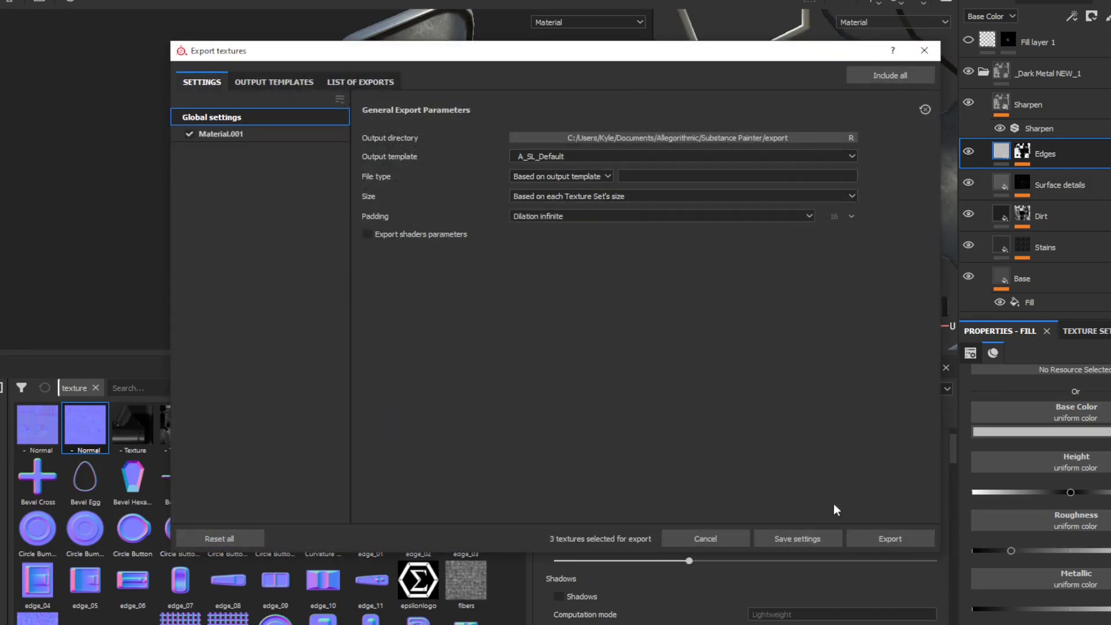
{"action": "left_click", "coordinate": [871, 538]}
Step: Open the exported Texture.png from the output directory, examine the baked emblem and grooves up close, and close the image and folder
{"action": "left_click", "coordinate": [897, 77]}
{"action": "left_click", "coordinate": [919, 206]}
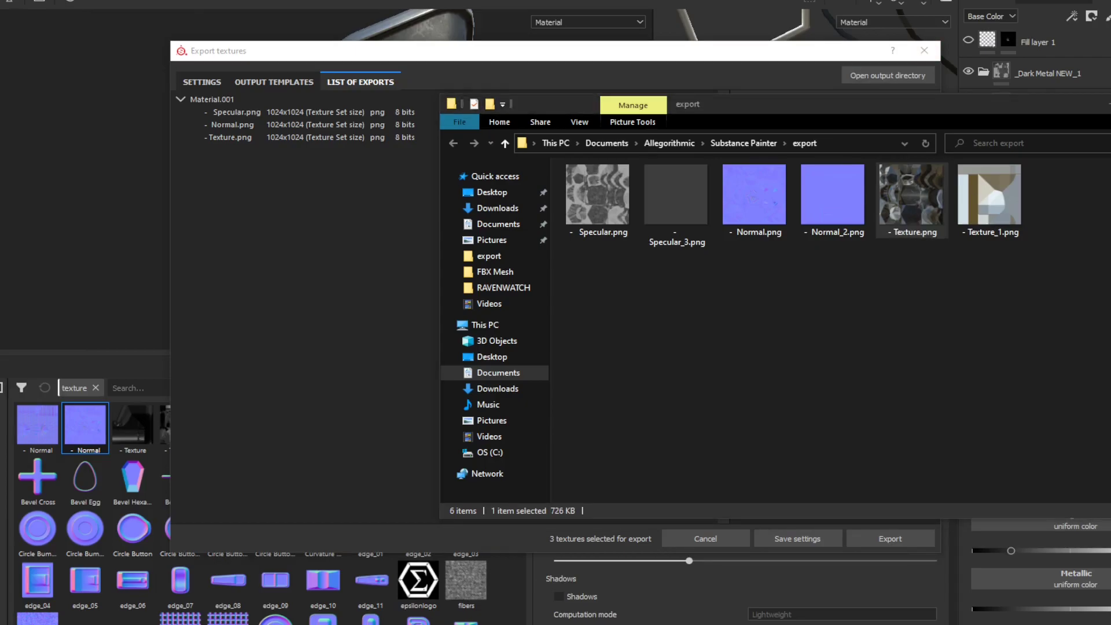
{"action": "left_click_drag", "start_coordinate": [1107, 37], "coordinate": [297, 56]}
{"action": "scroll", "coordinate": [352, 334], "scroll_direction": "up", "scroll_amount": 6}
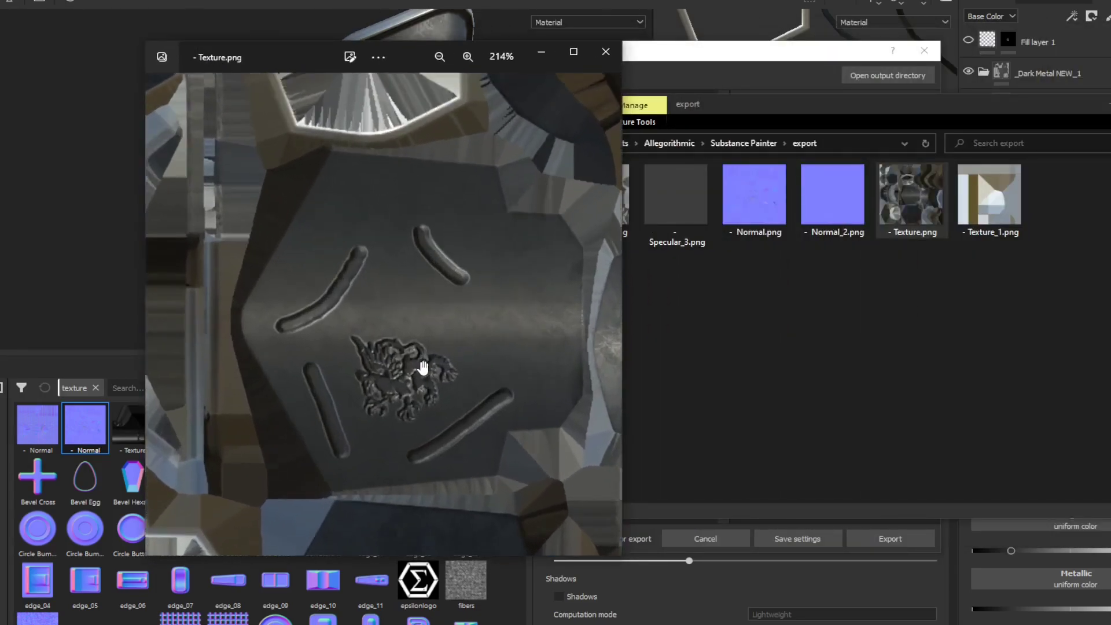
{"action": "scroll", "coordinate": [423, 367], "scroll_direction": "down", "scroll_amount": 5}
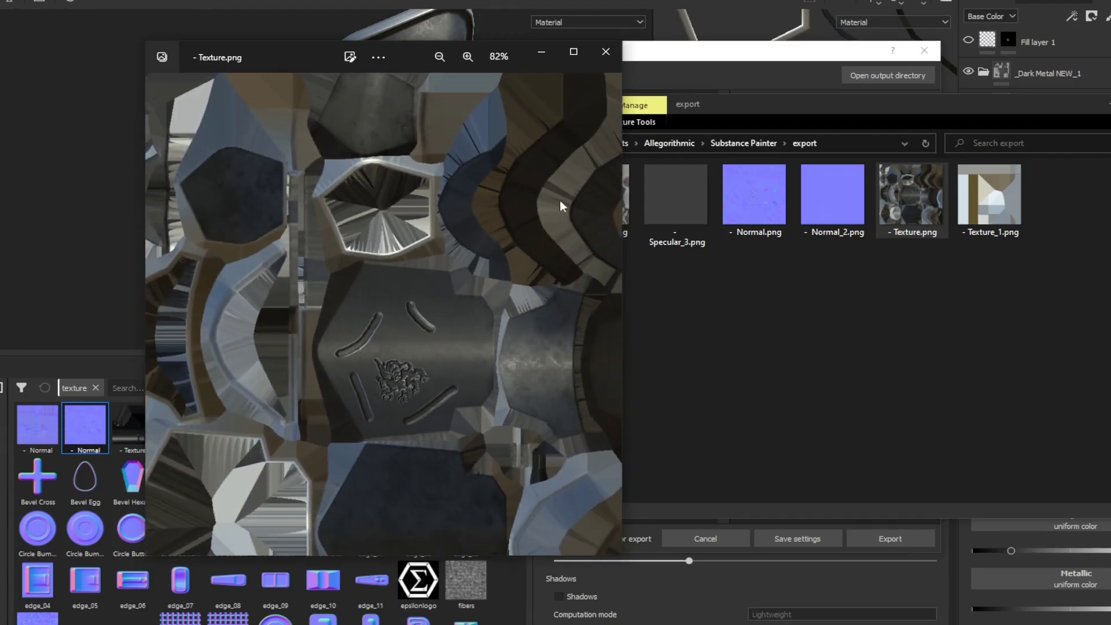
{"action": "left_click", "coordinate": [609, 53]}
{"action": "left_click", "coordinate": [664, 59]}
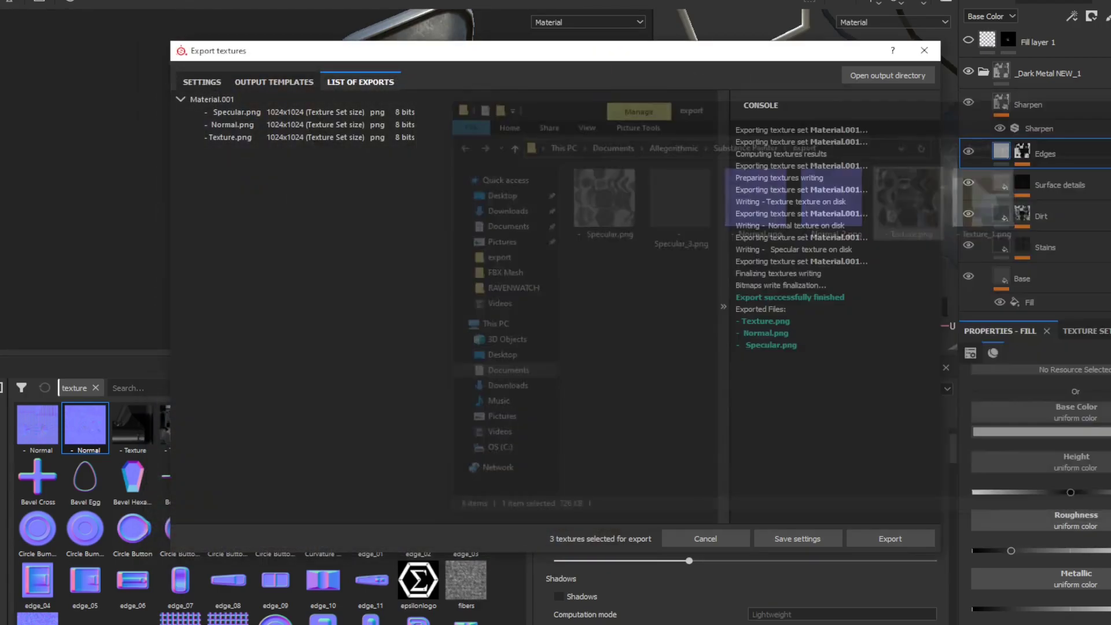
Step: Close the texture export dialog and examine the engraved plate from several angles in the 3D view
{"action": "left_click", "coordinate": [923, 51]}
{"action": "left_click_drag", "start_coordinate": [508, 211], "coordinate": [300, 227], "text": "alt"}
{"action": "scroll", "coordinate": [429, 222], "scroll_direction": "down", "scroll_amount": 5}
{"action": "scroll", "coordinate": [386, 211], "scroll_direction": "up", "scroll_amount": 4}
{"action": "left_click_drag", "start_coordinate": [398, 208], "coordinate": [510, 189], "text": "alt"}
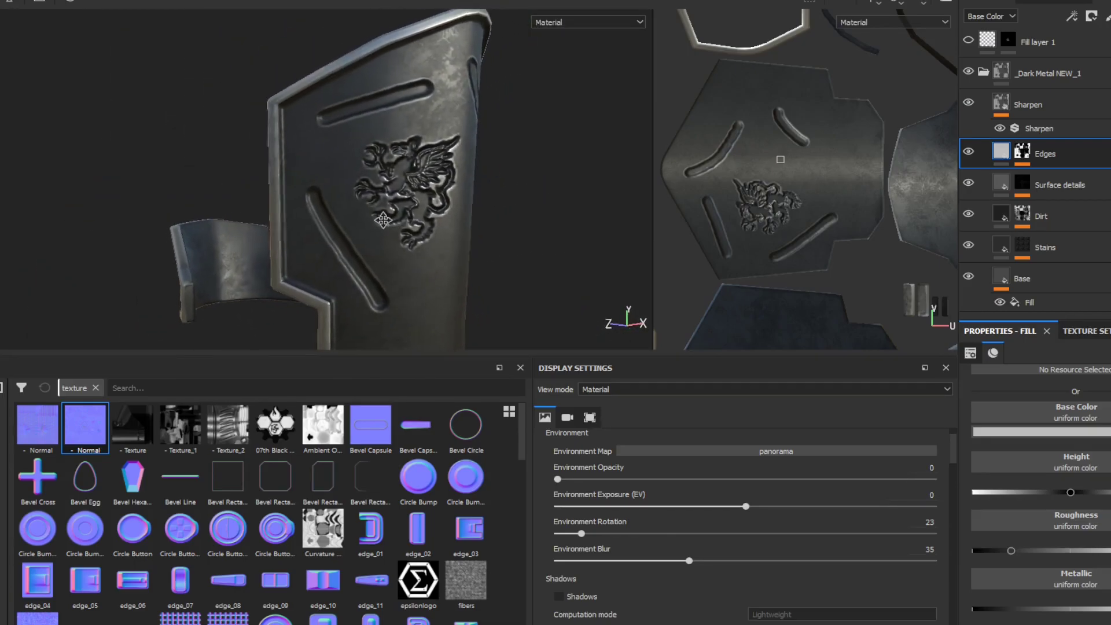